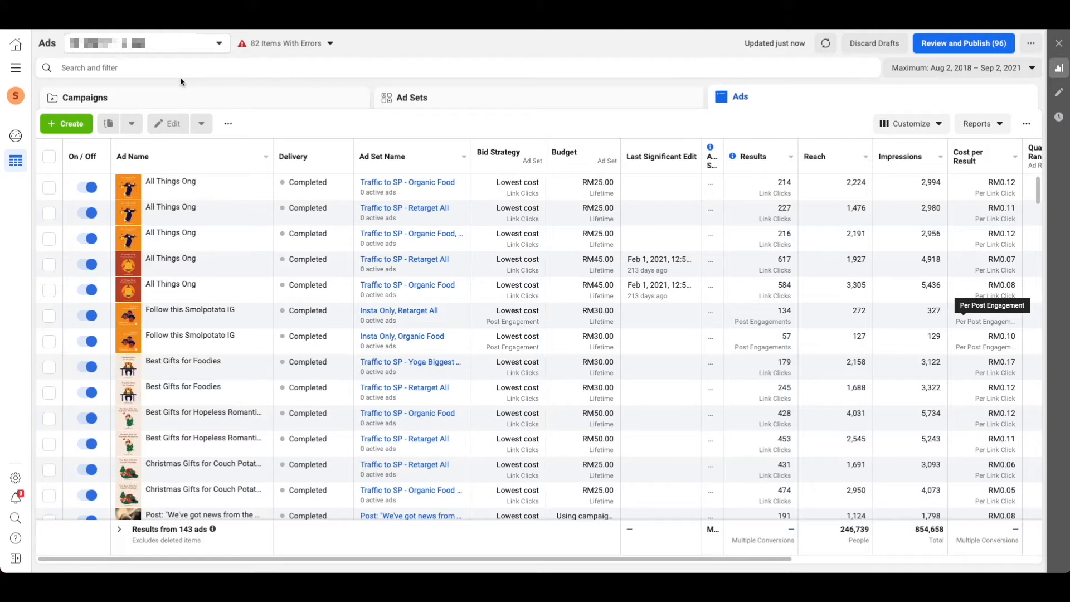
Start creating a new campaign and bring up the choice of campaign objectives
click(68, 125)
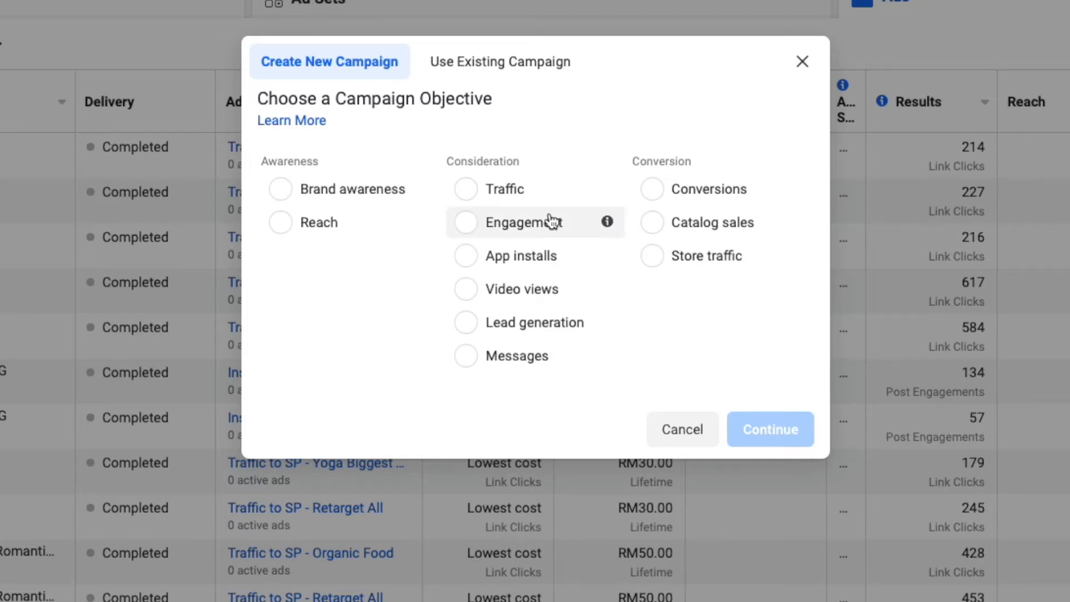
mouse_move(608, 189)
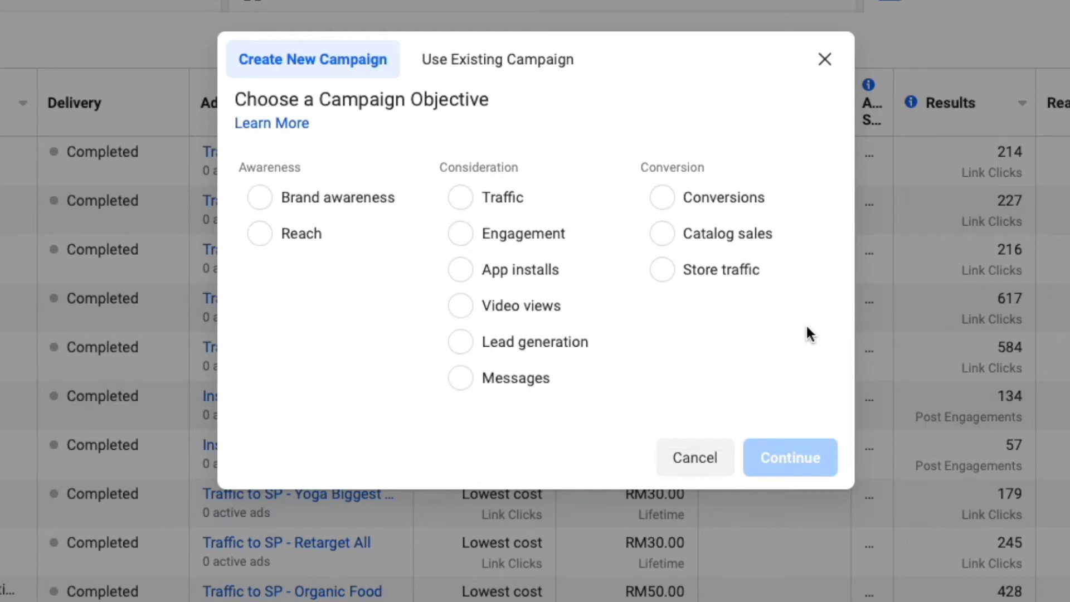
mouse_move(613, 199)
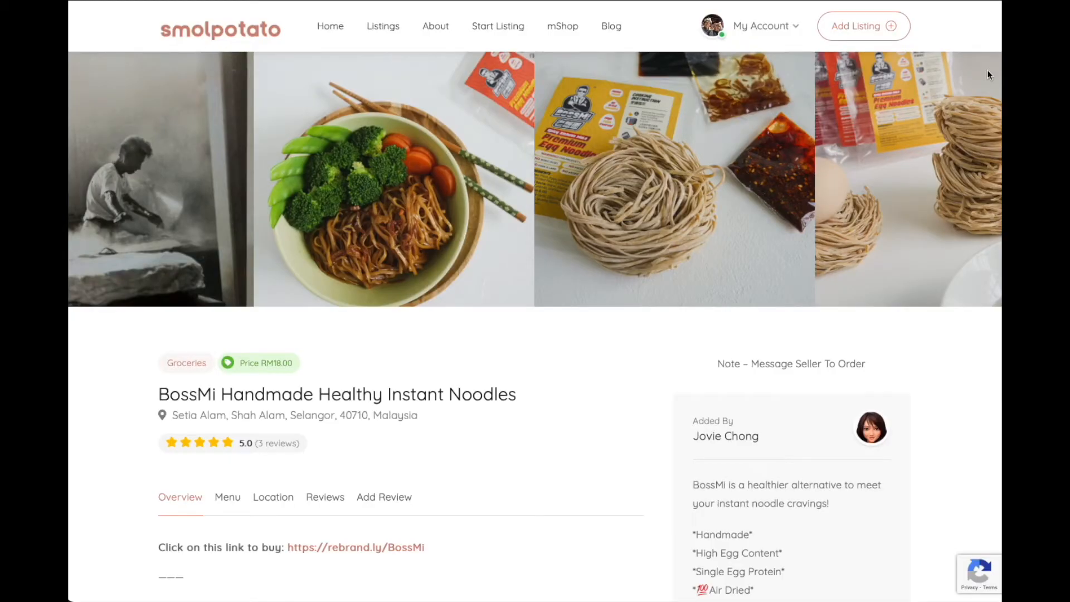
Look through the product photos of the BossMi Handmade Healthy Instant Noodles listing on the Smolpotato website
click(880, 181)
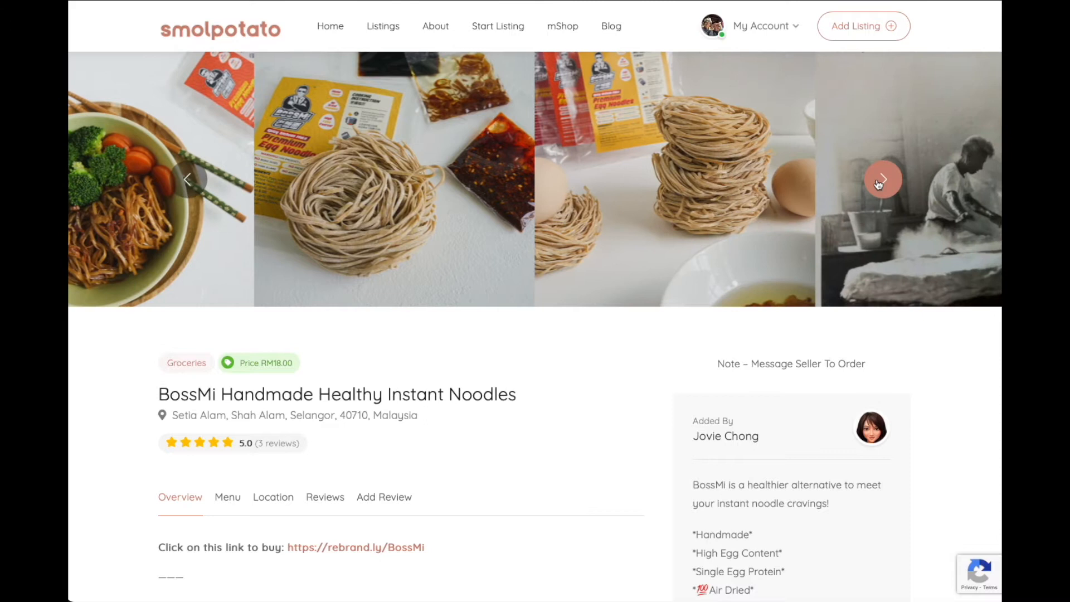
click(881, 181)
click(880, 181)
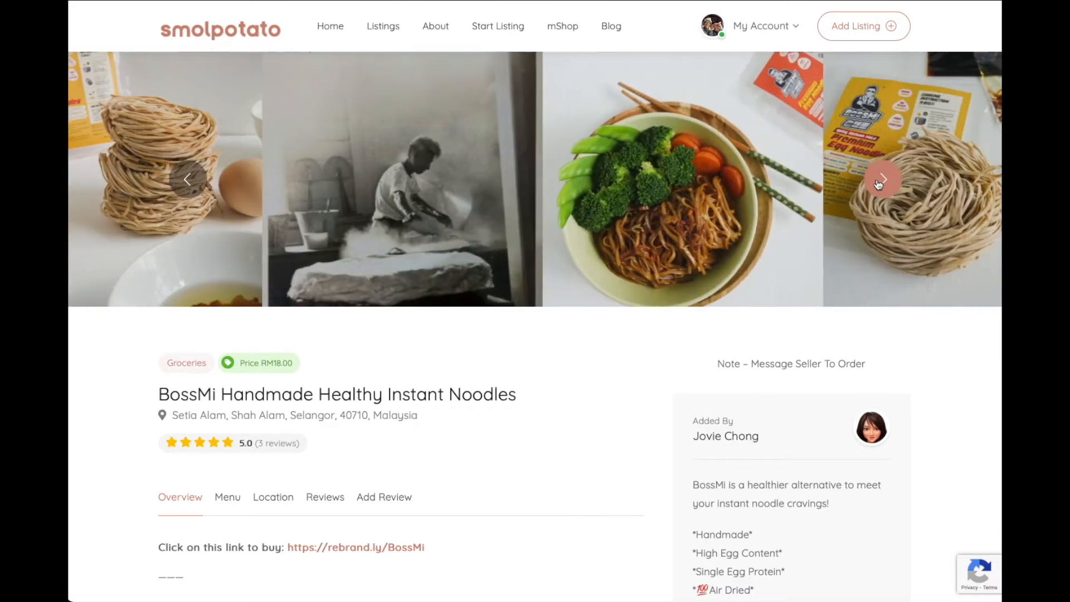
click(880, 181)
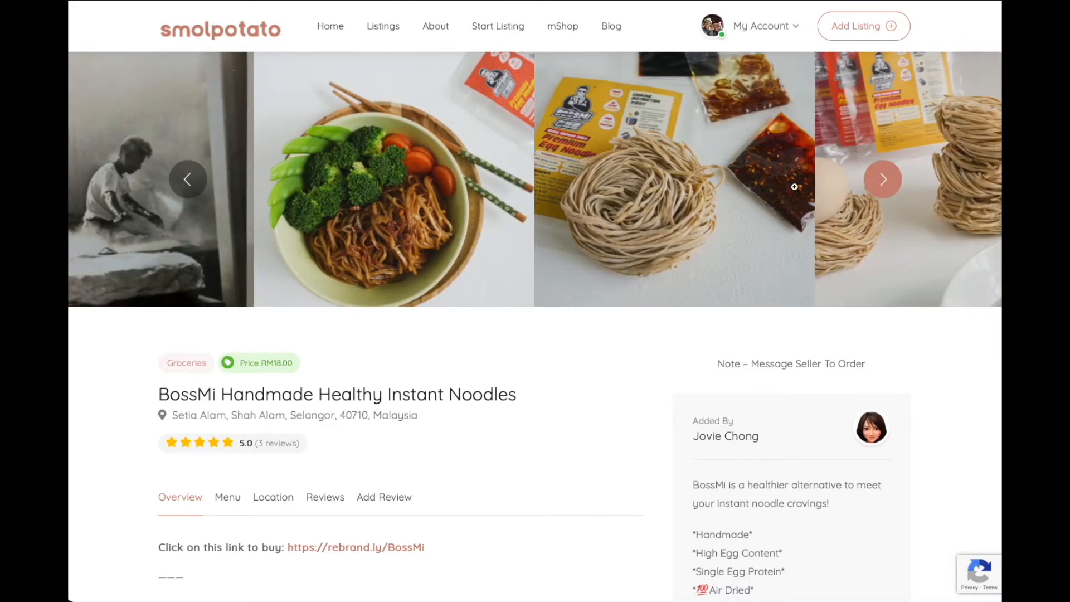
Choose the Traffic objective for the new campaign and name the campaign "Traffic to Smolpotato - 1"
click(499, 209)
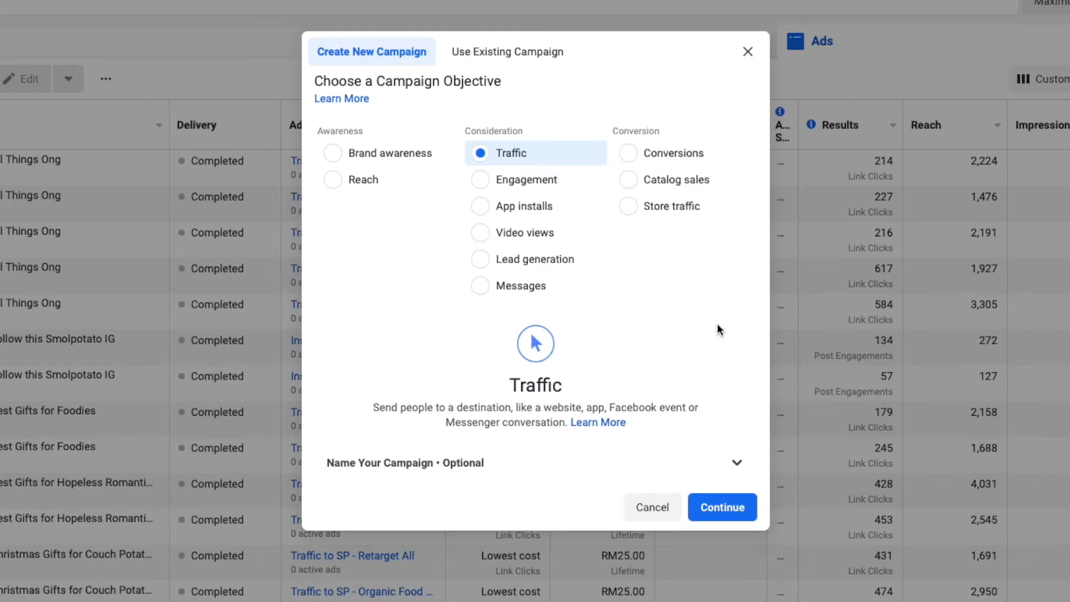
click(736, 462)
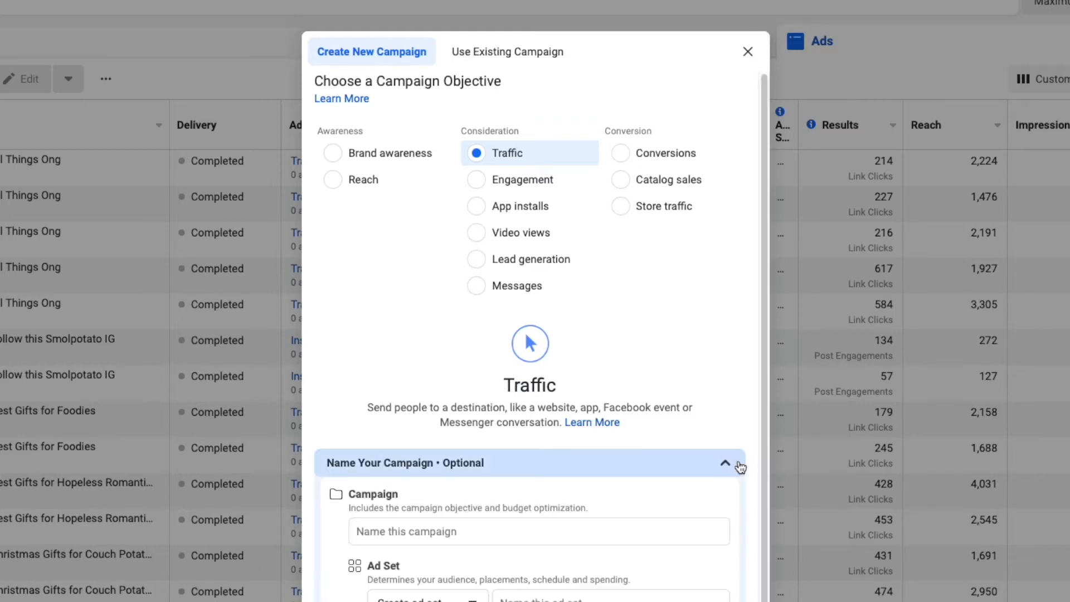
click(502, 530)
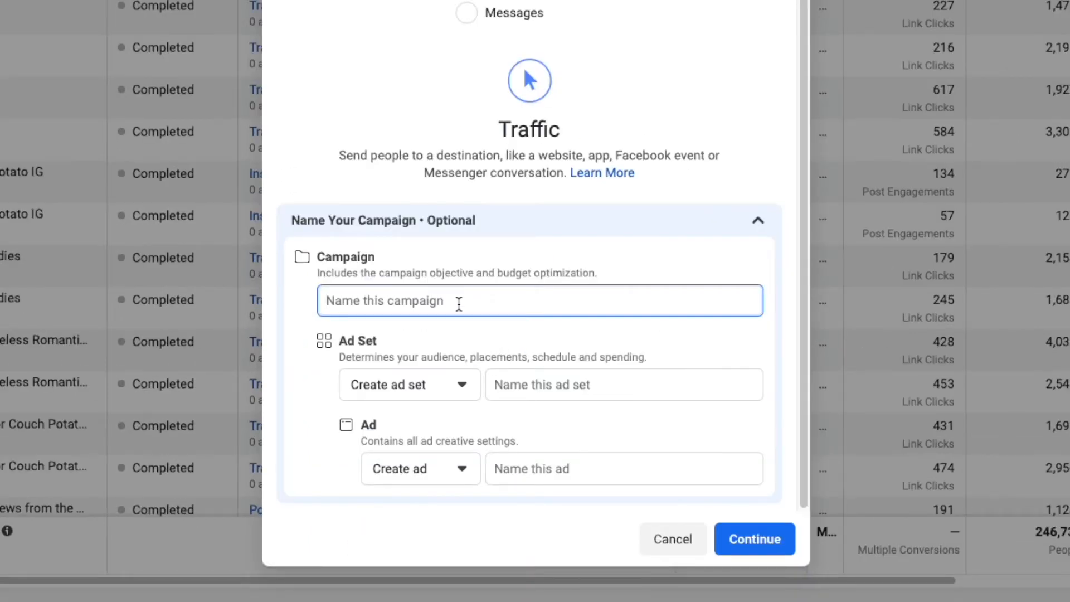
text(Traffic to )
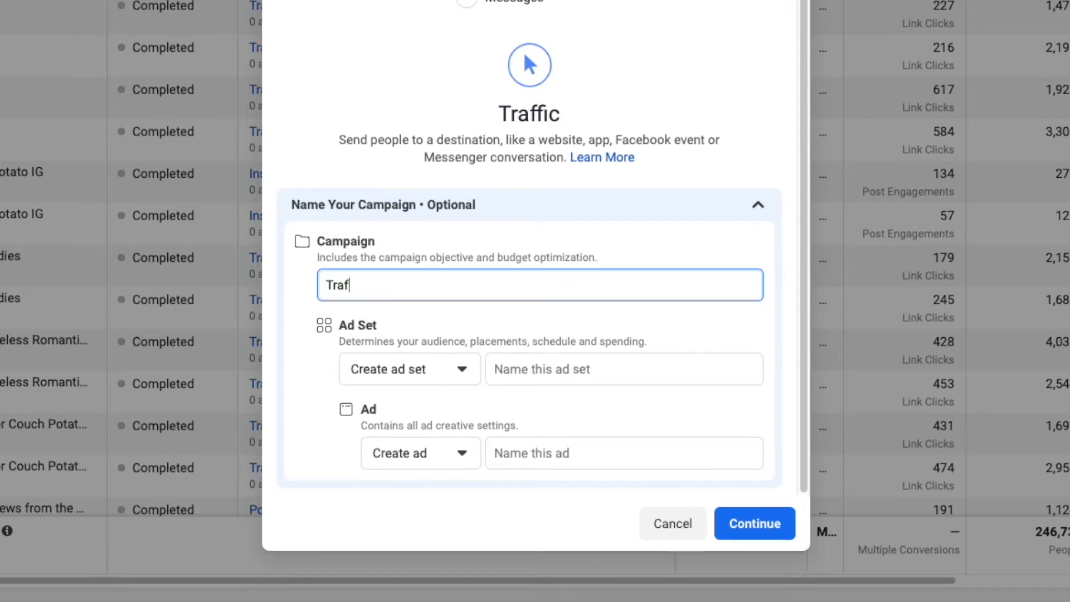
text(Smolpotato - 1)
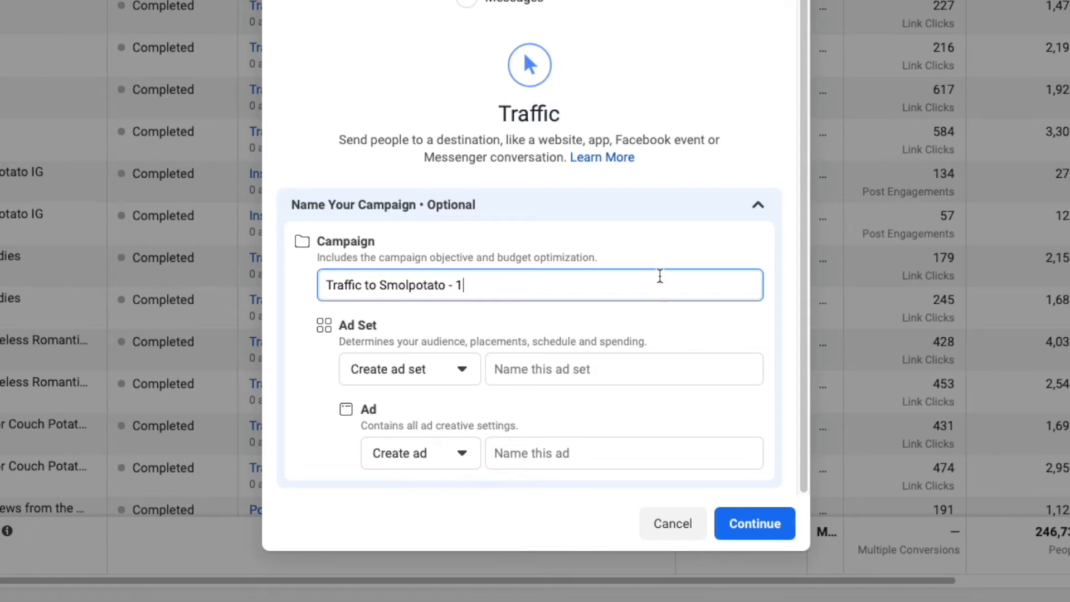
Leave the ad set and ad names blank and continue to the campaign's setup
click(644, 362)
click(649, 455)
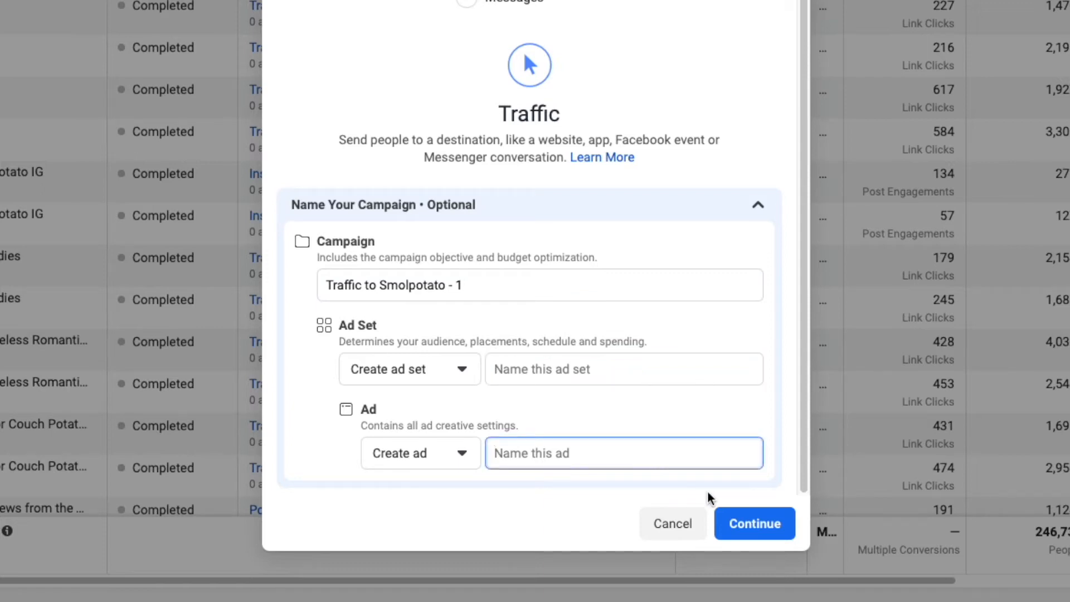
click(699, 368)
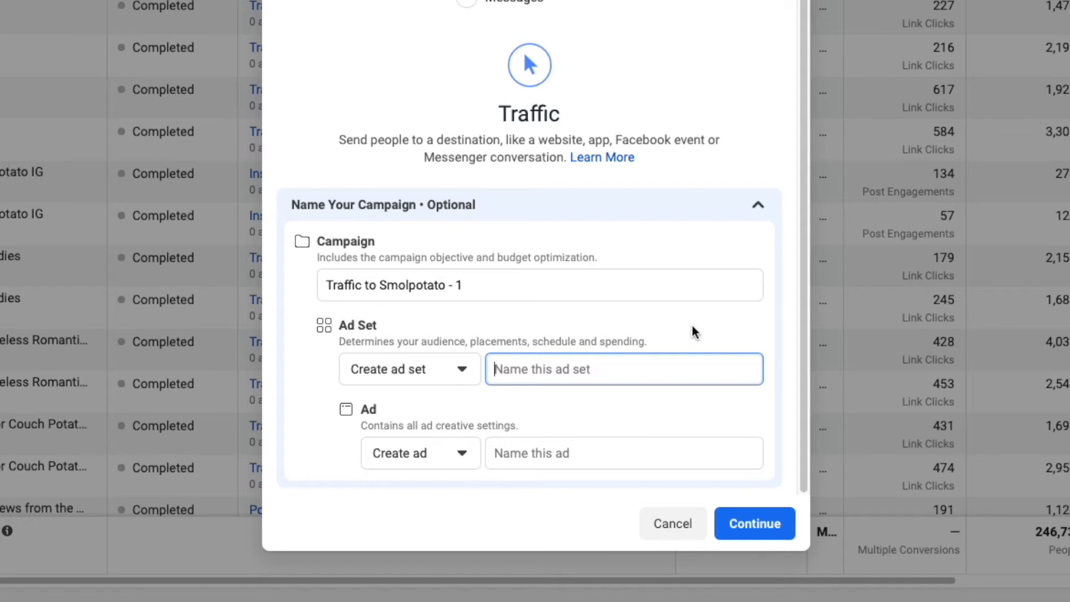
click(650, 459)
click(651, 369)
click(679, 328)
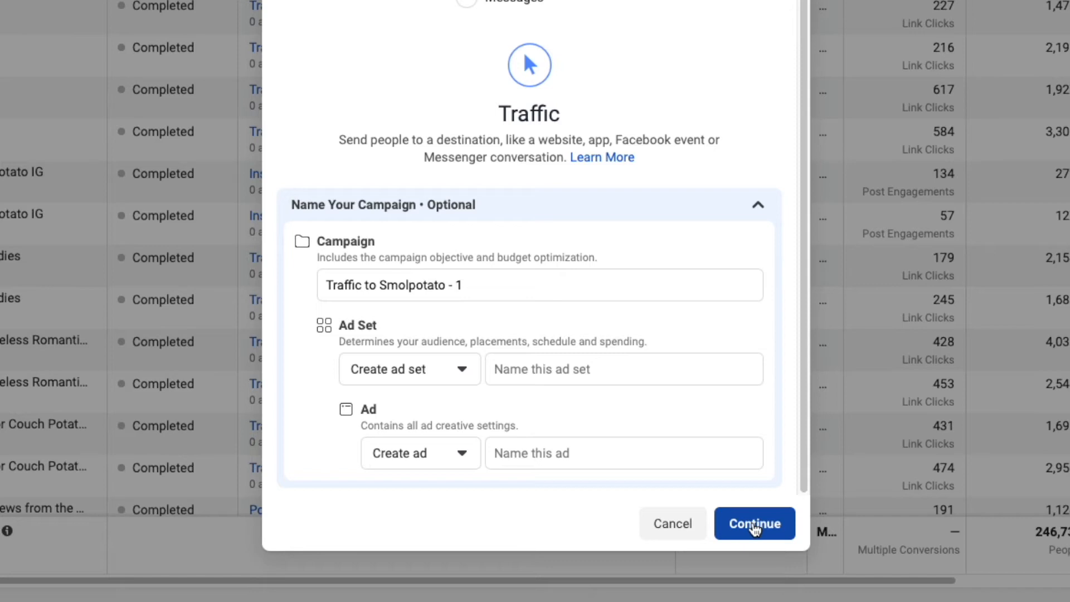
click(755, 528)
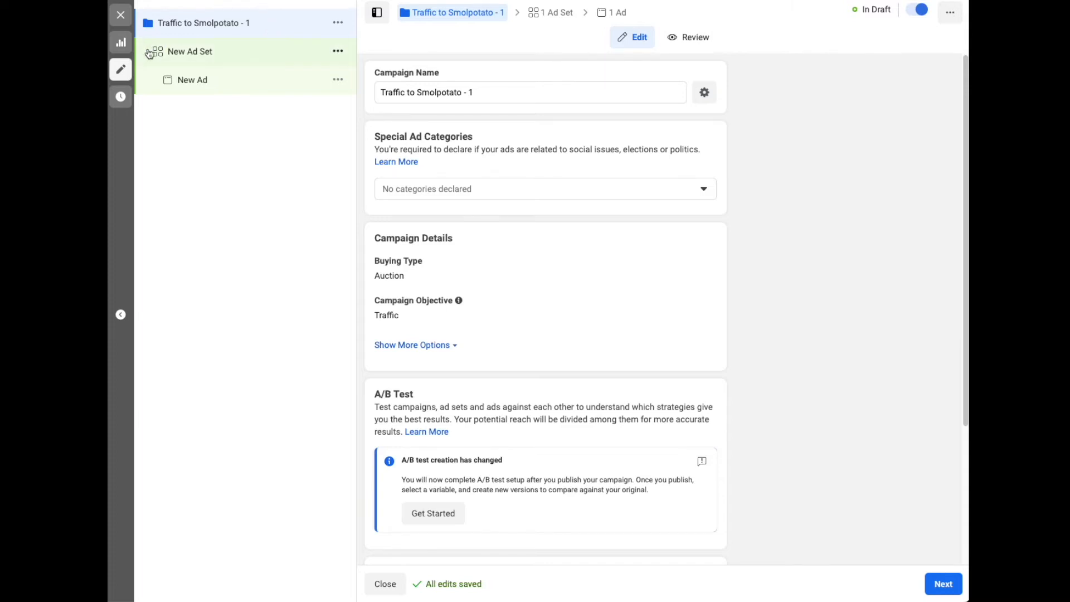
Review the ad set's budget, schedule and audience and the ad's identity, format and creative settings, and return to the campaign level
click(247, 54)
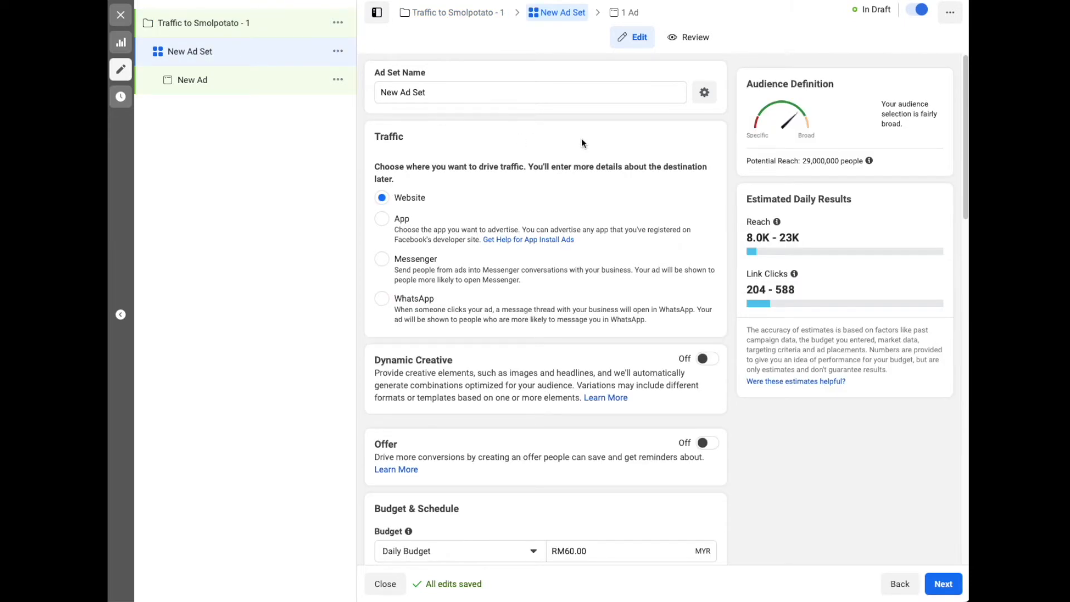
scroll(564, 338, down, 5)
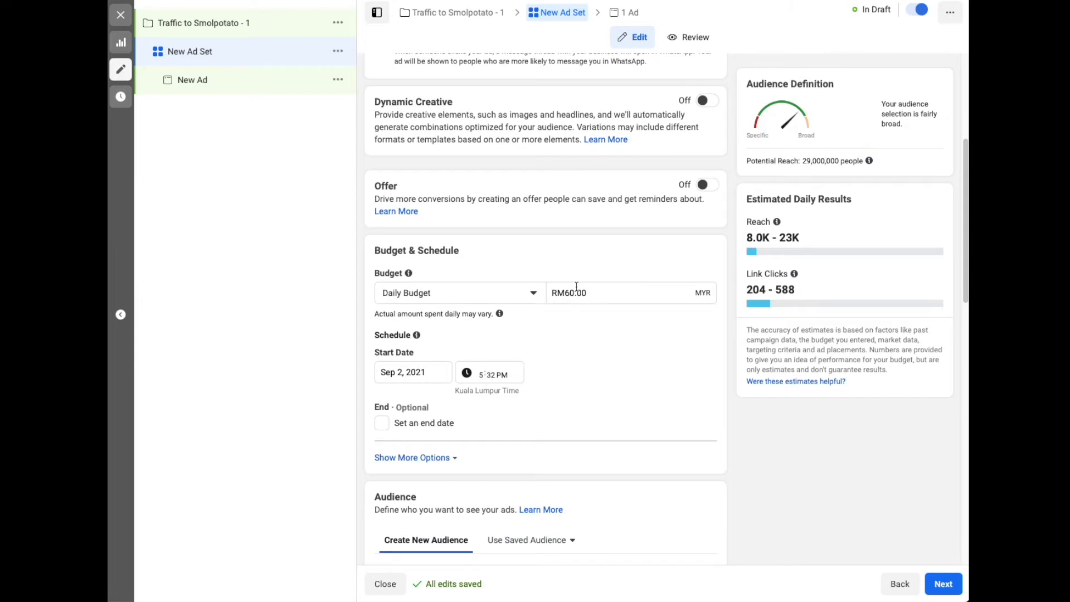
scroll(576, 286, down, 6)
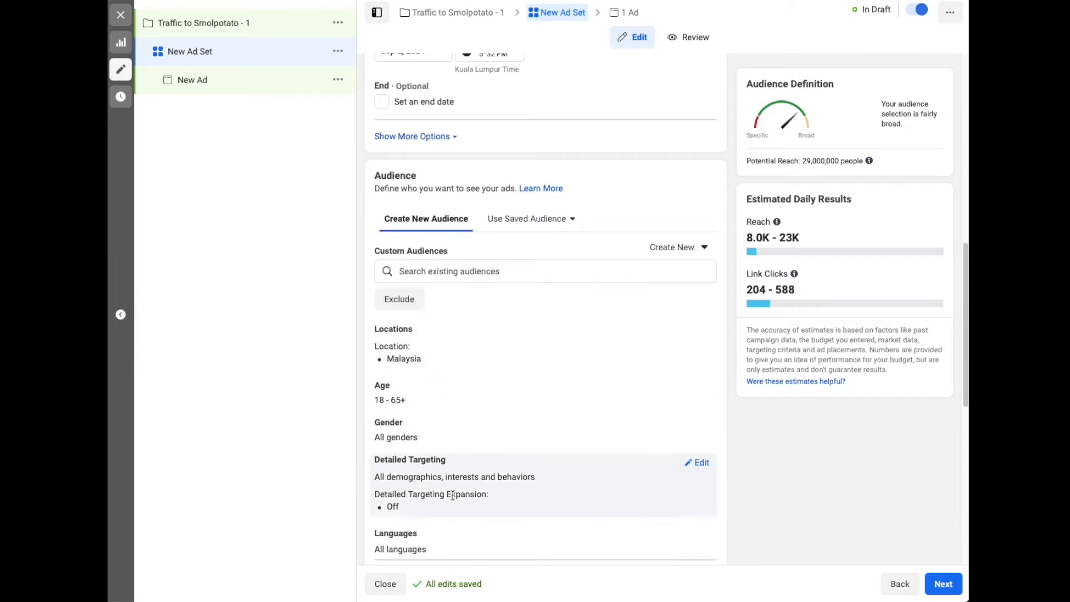
click(243, 78)
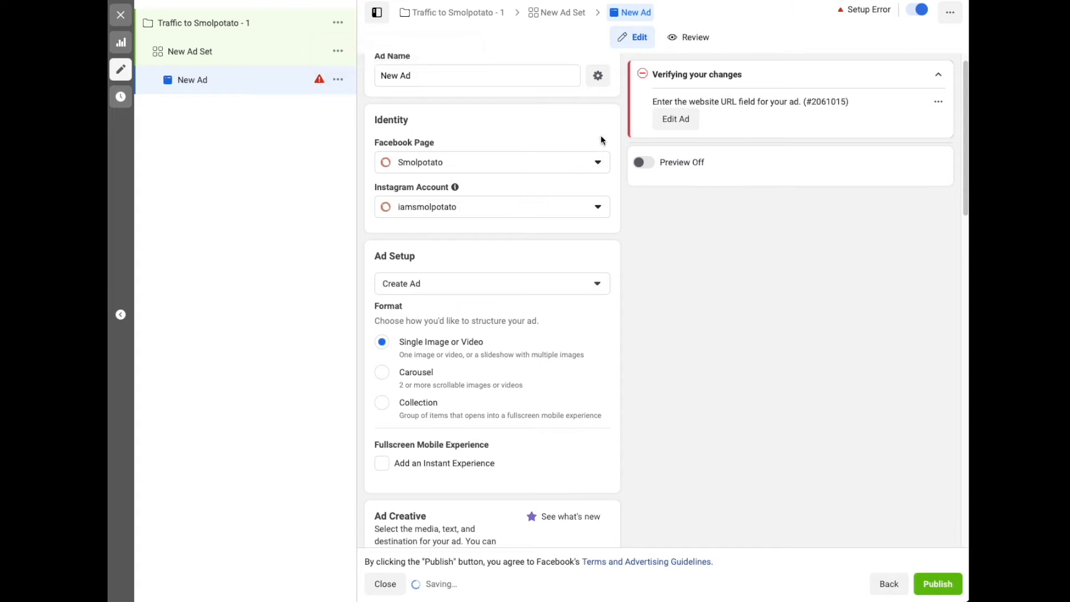
scroll(527, 385, down, 13)
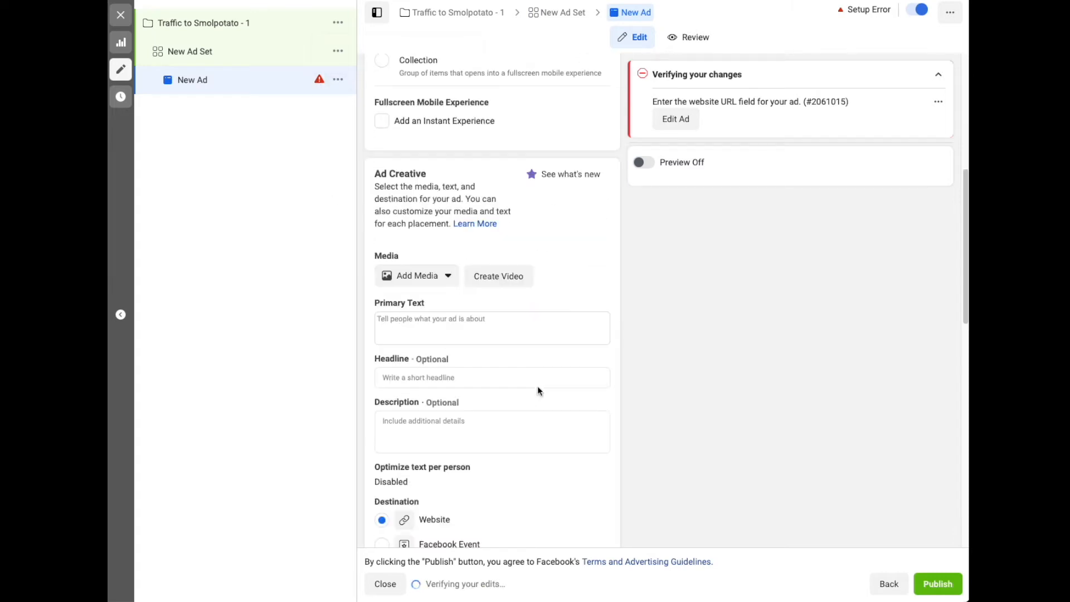
scroll(518, 386, up, 15)
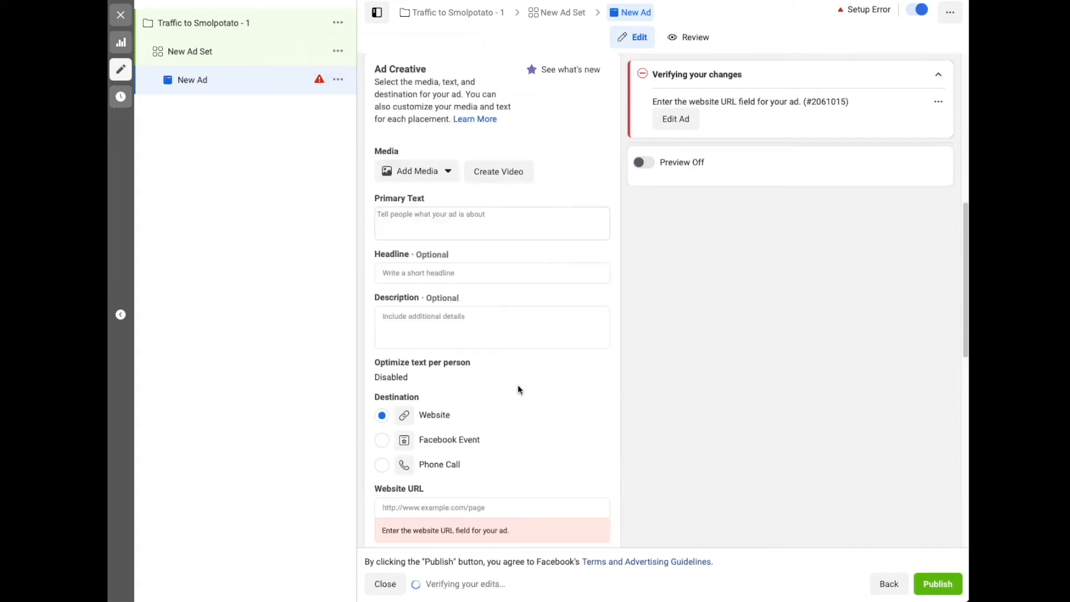
click(287, 31)
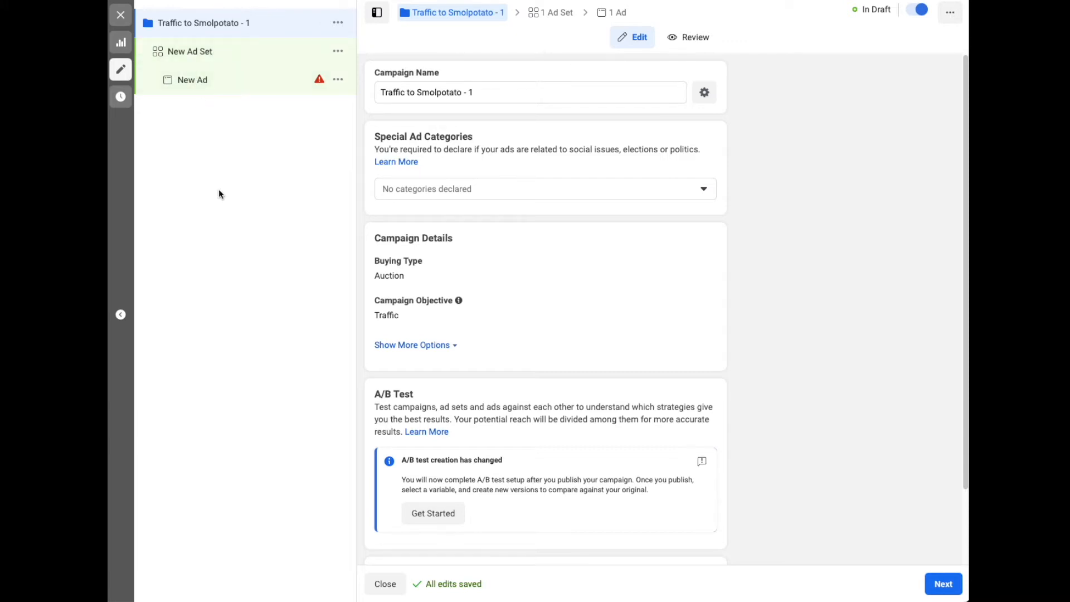
Duplicate the new ad set within its original campaign, making one copy
click(189, 51)
click(338, 51)
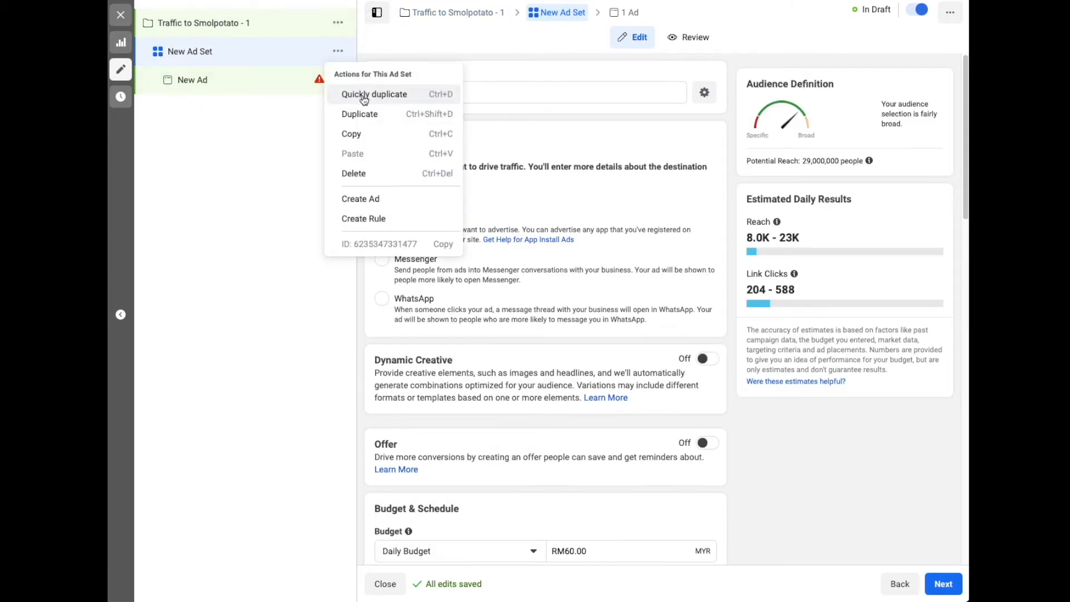
click(362, 114)
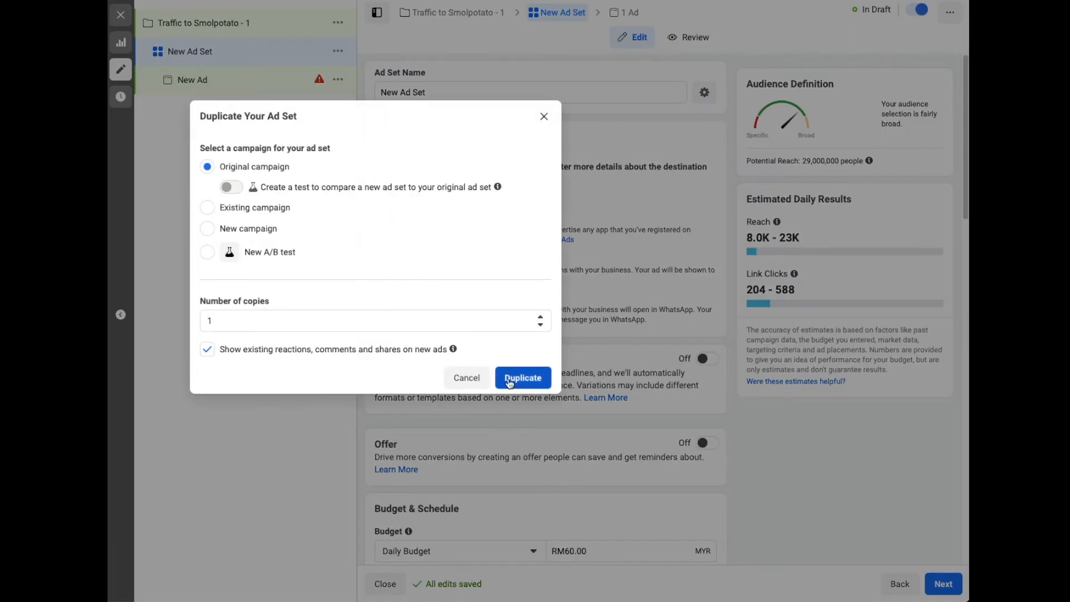
click(522, 377)
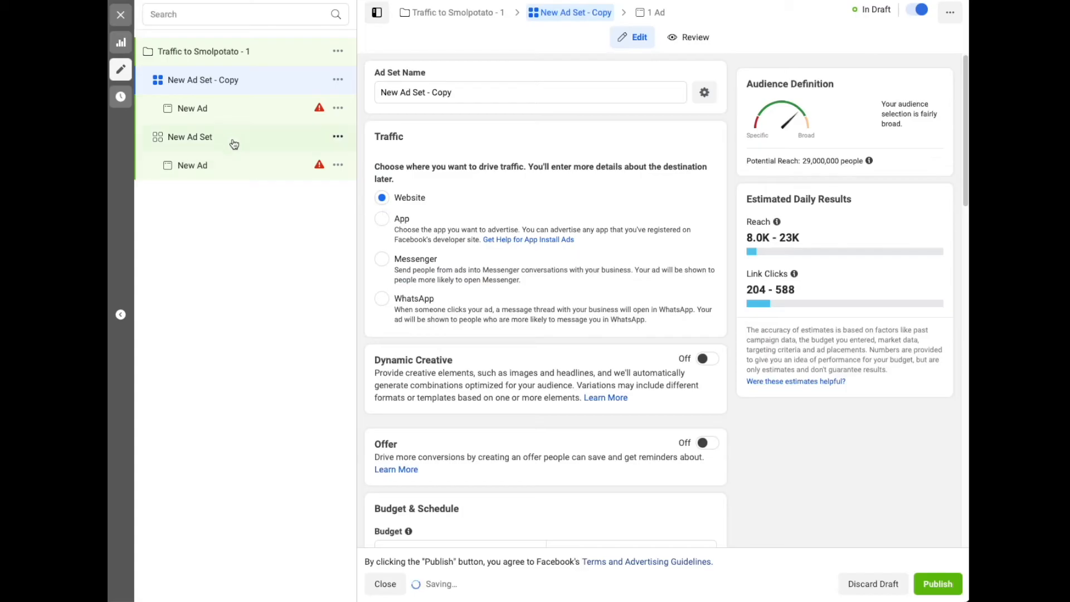
Remove the "- Copy" suffix from the duplicated ad set's name
click(467, 92)
drag(467, 92, 426, 91)
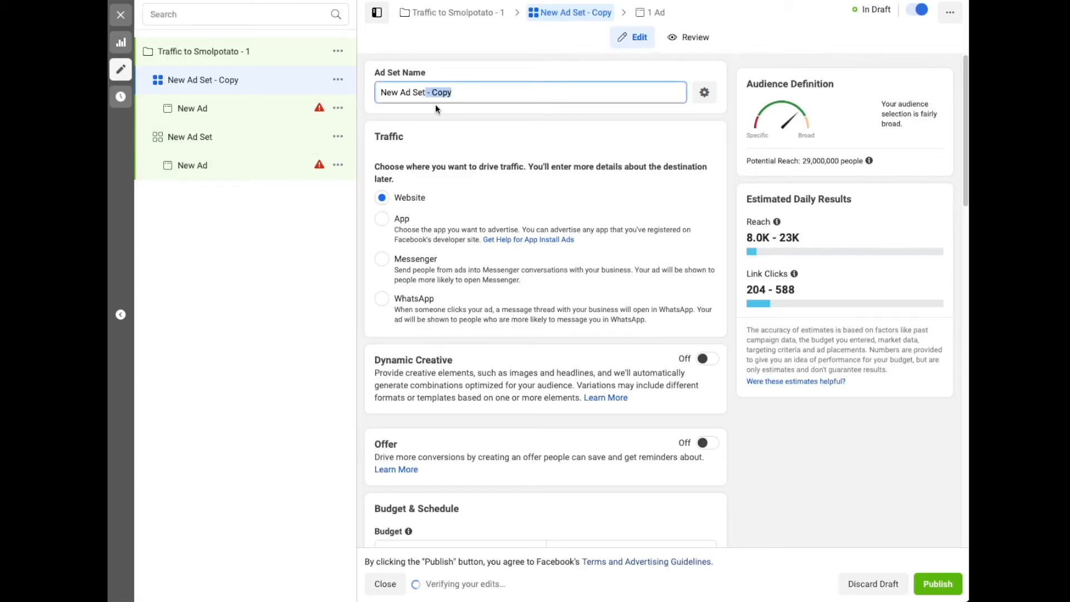
key(BackSpace)
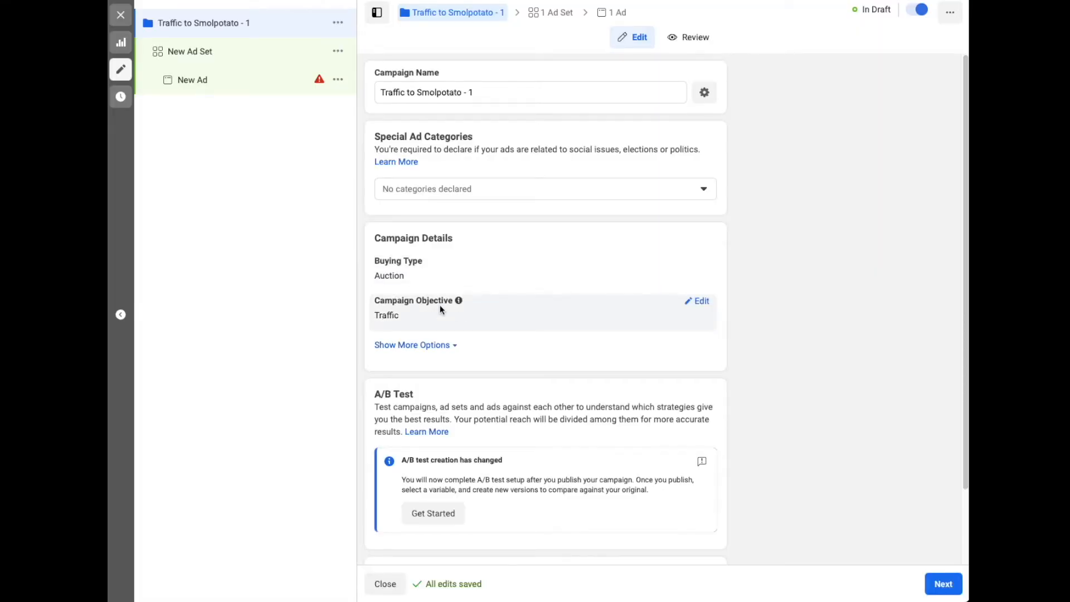
Examine the campaign's extra options, A/B test, budget optimization and special ad category settings
scroll(442, 323, down, 2)
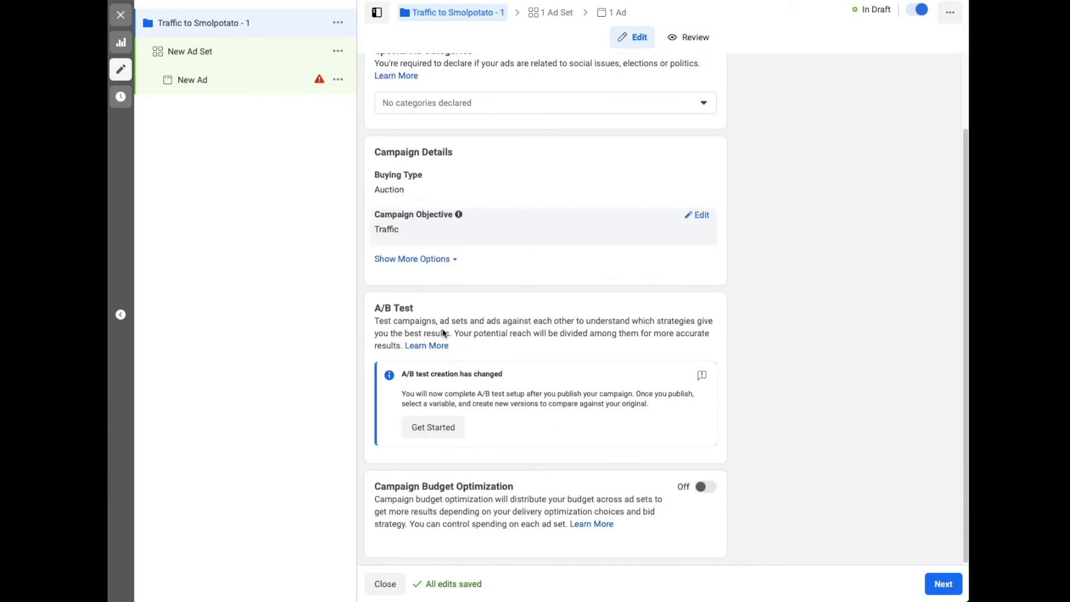
click(450, 263)
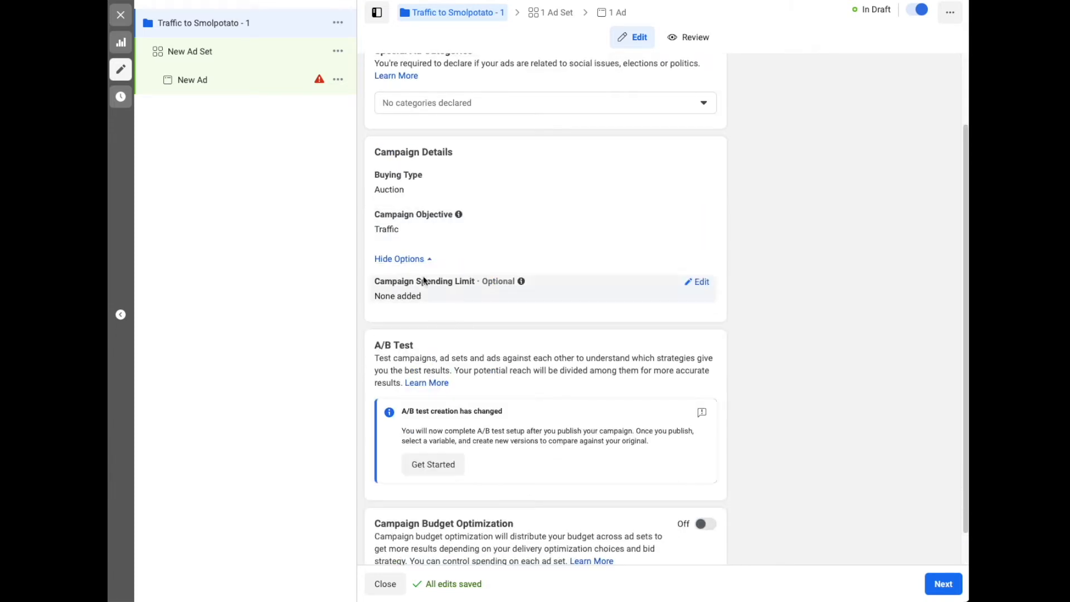
click(434, 260)
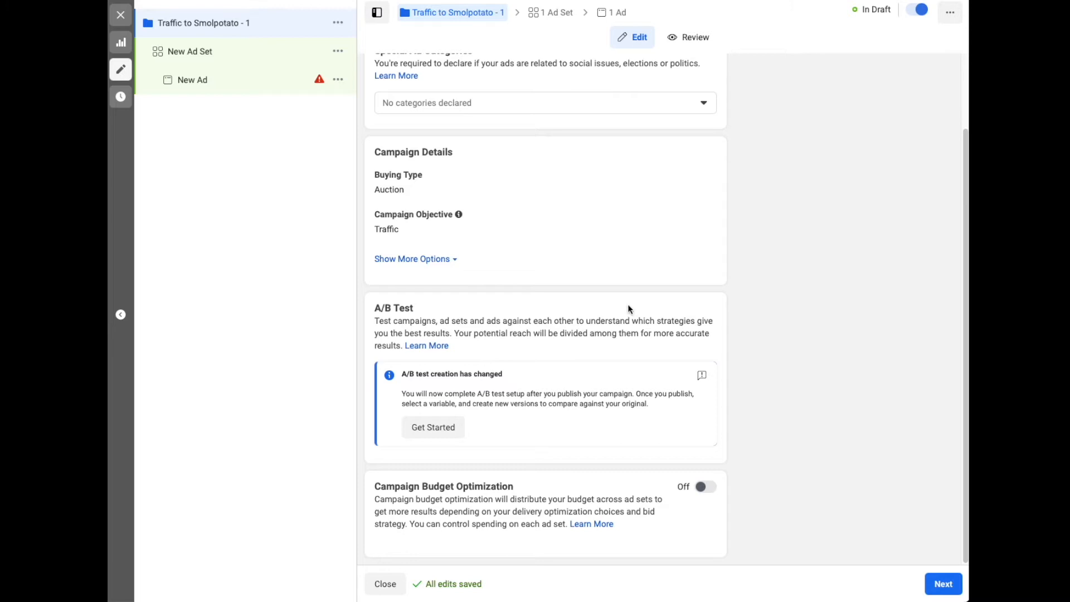
scroll(802, 261, up, 2)
scroll(802, 307, down, 2)
scroll(418, 332, up, 1)
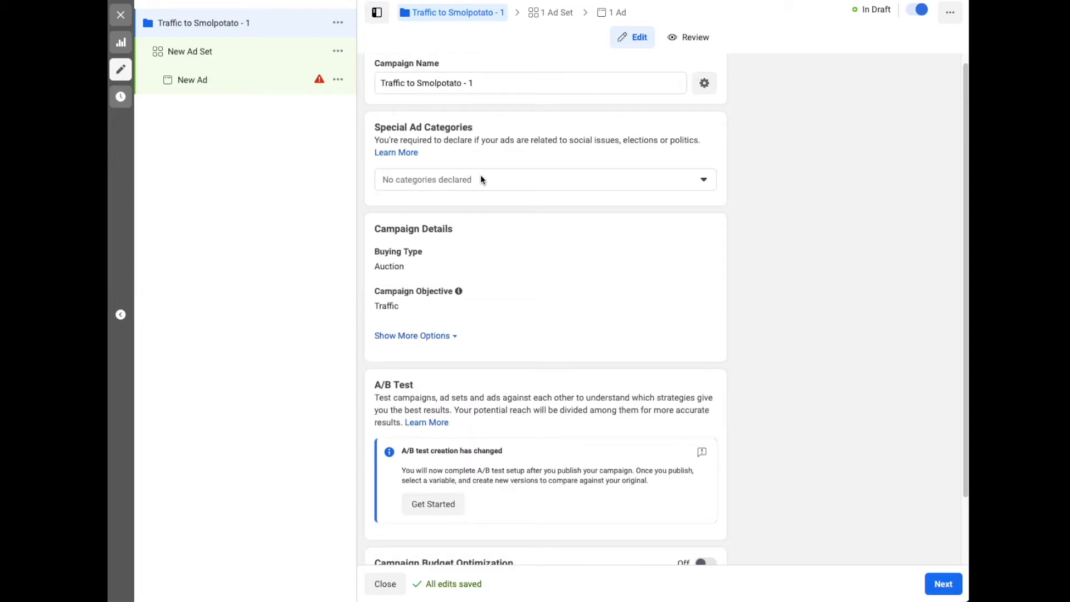
click(493, 181)
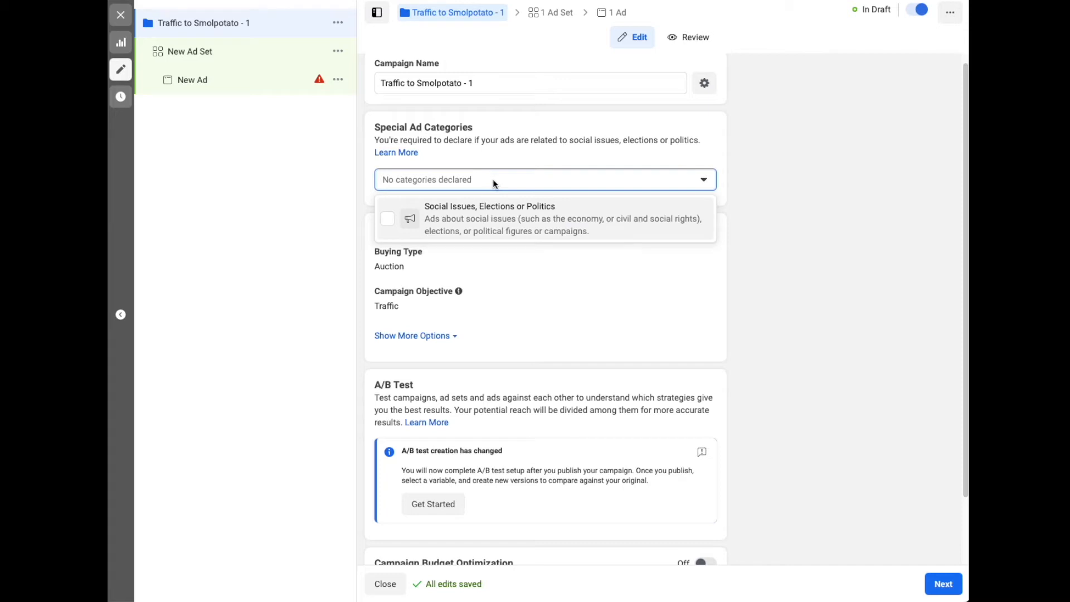
click(492, 179)
scroll(758, 251, down, 1)
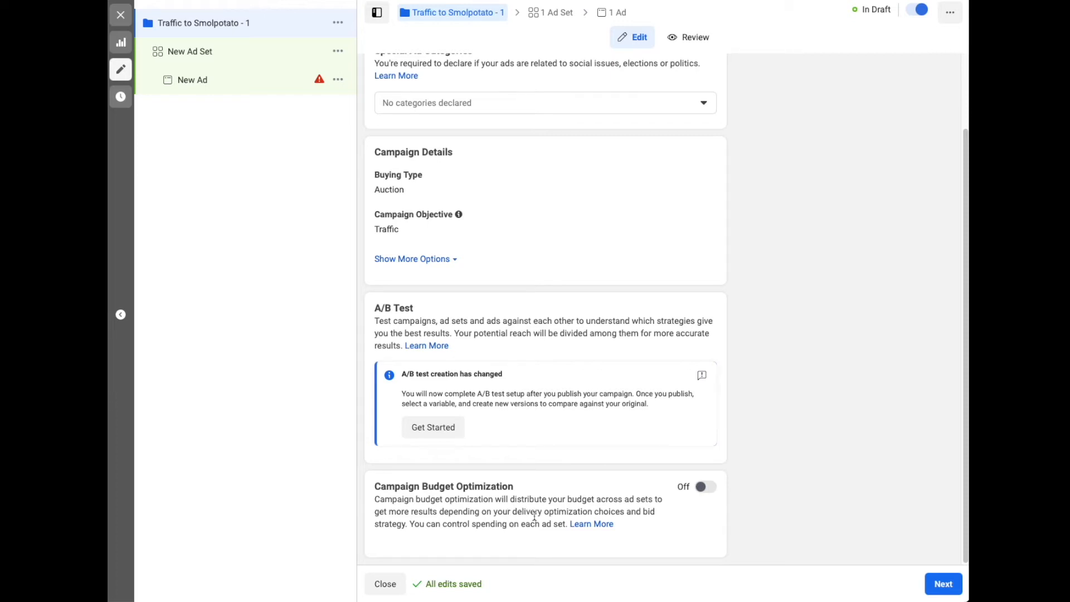
Duplicate New Ad Set once within its original campaign, keeping existing reactions, comments and shares on the new ads
click(224, 55)
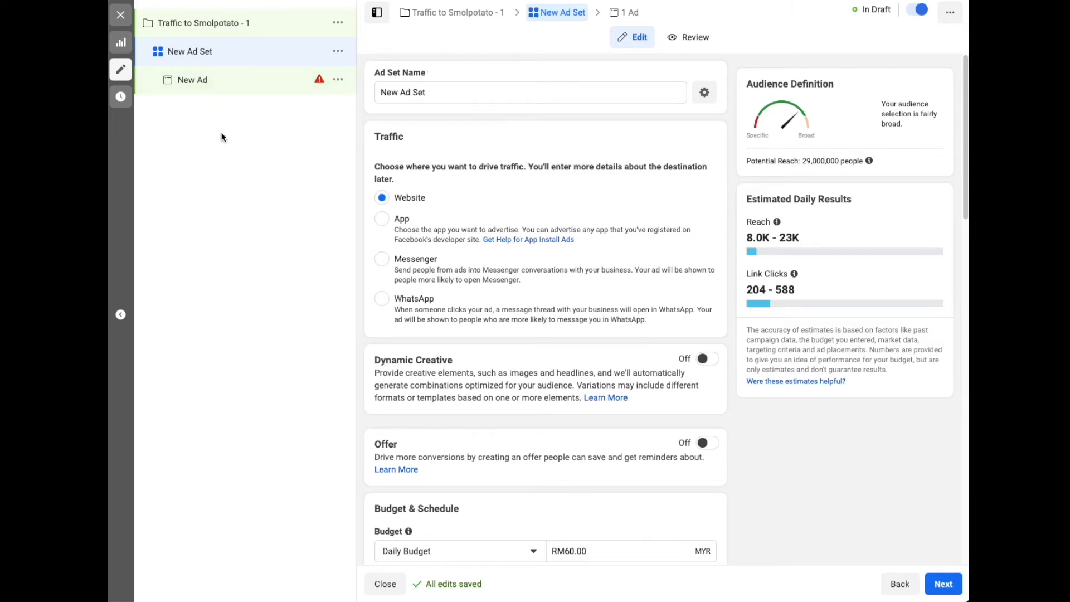
click(338, 53)
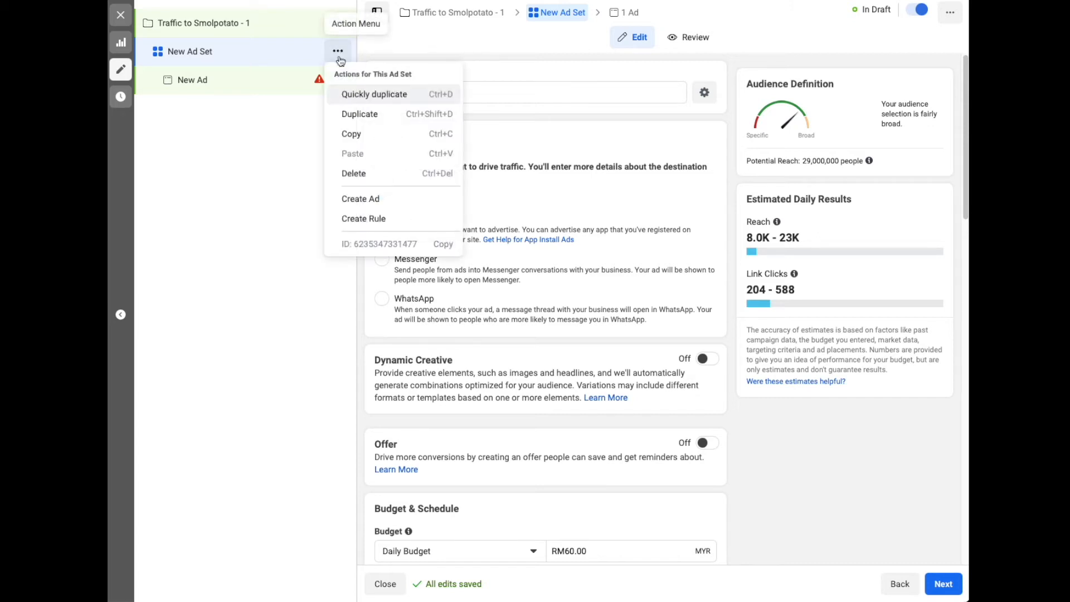
click(366, 116)
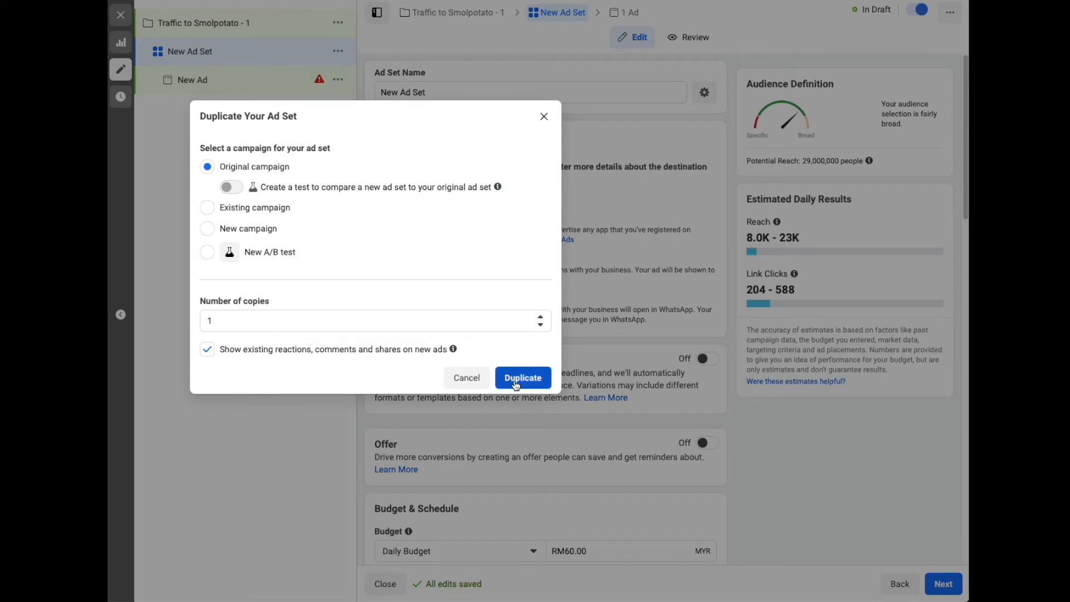
click(517, 384)
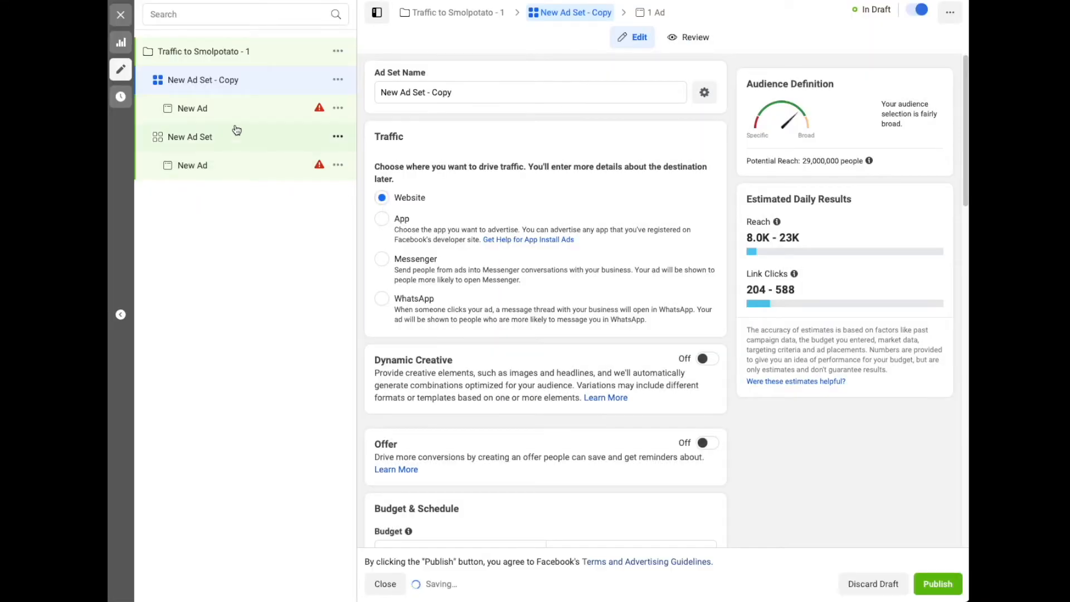
Rename the duplicated ad set as "New Ad Set 1", replacing its "- Copy" suffix
click(452, 92)
drag(452, 93, 436, 106)
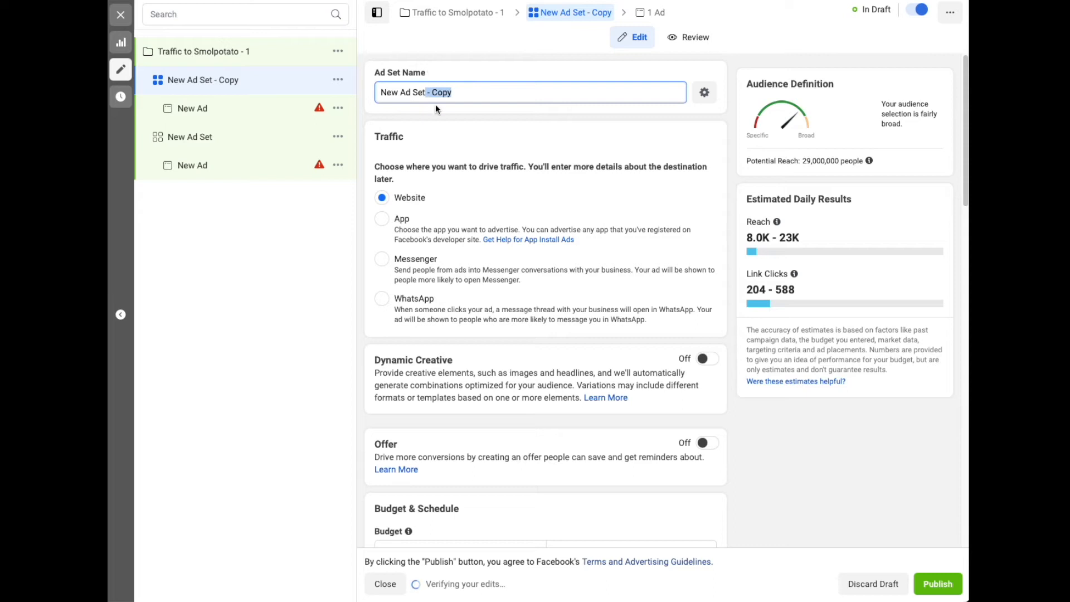
text(1)
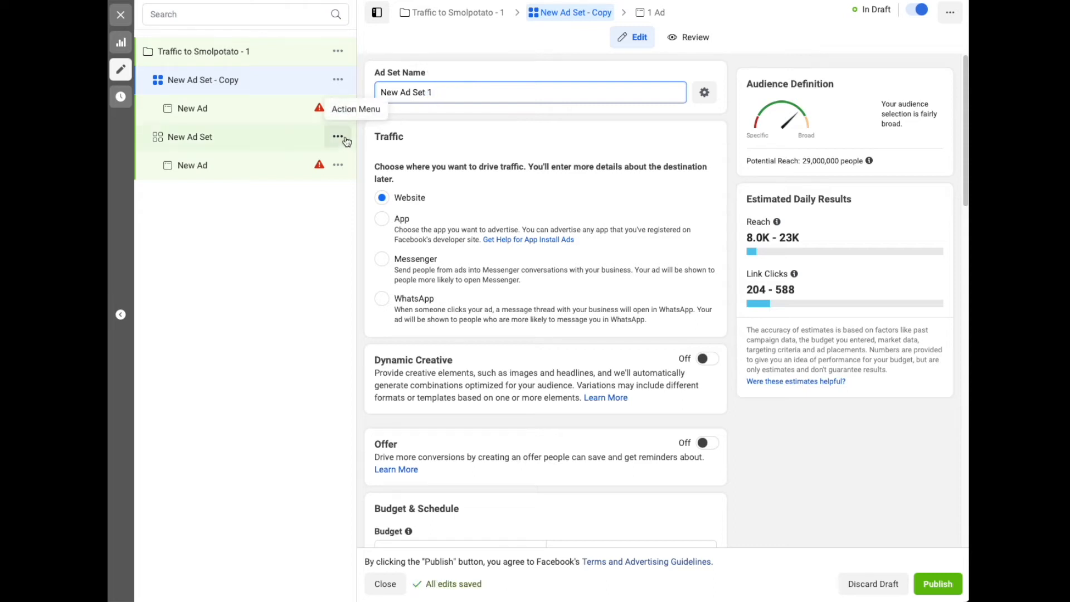
Rename the original ad set as "New Ad Set 2"
click(305, 137)
click(456, 93)
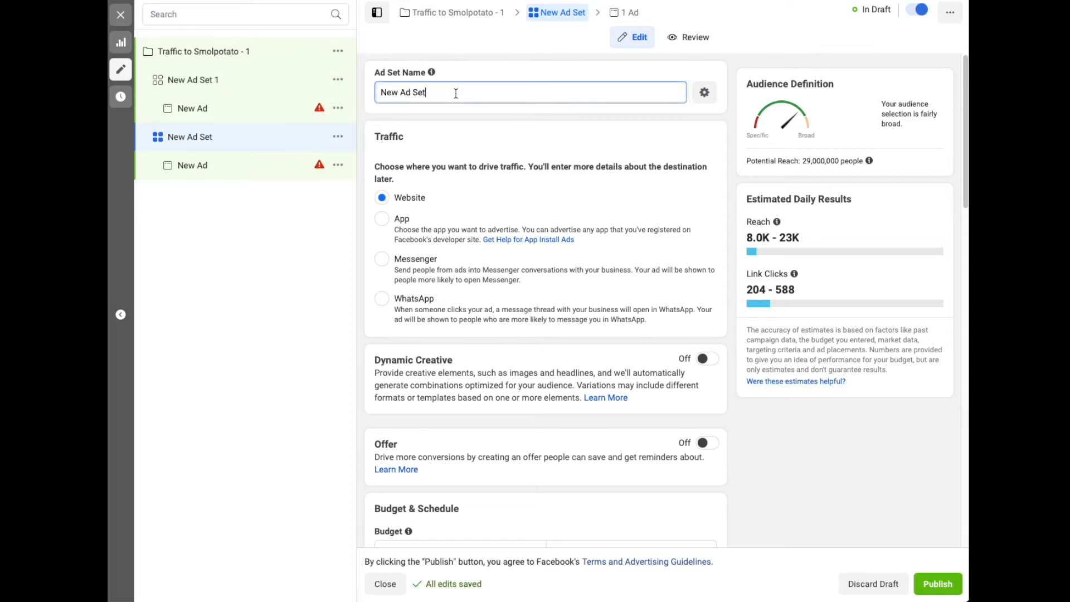
text(2)
click(235, 287)
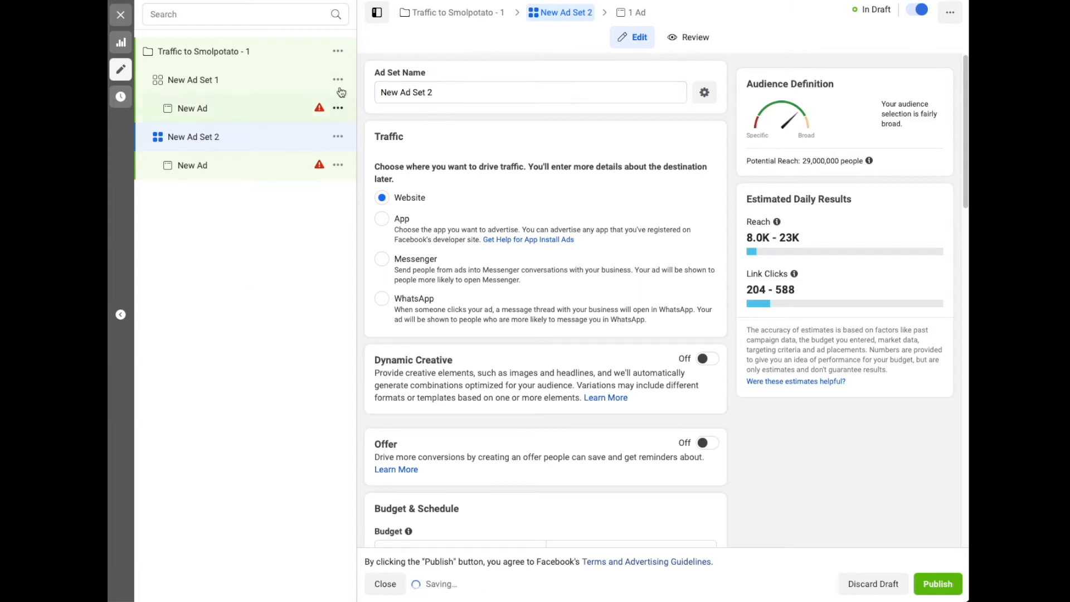
Add the targeting theme to the first ad set's name, making it "New Ad Set 1 - Fitness"
click(281, 85)
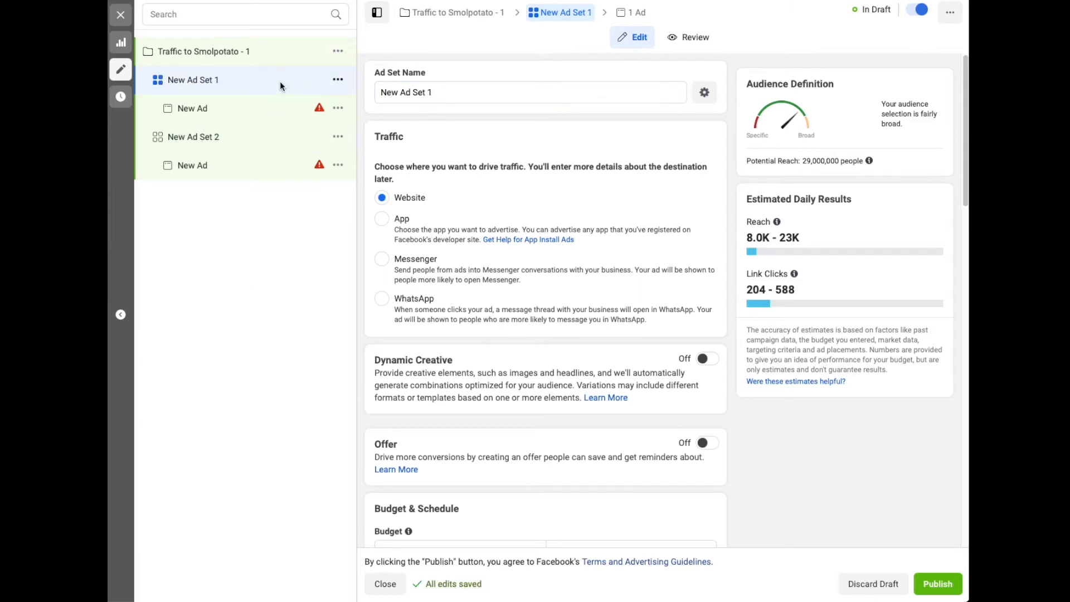
click(456, 94)
text(- Yoga)
double_click(456, 94)
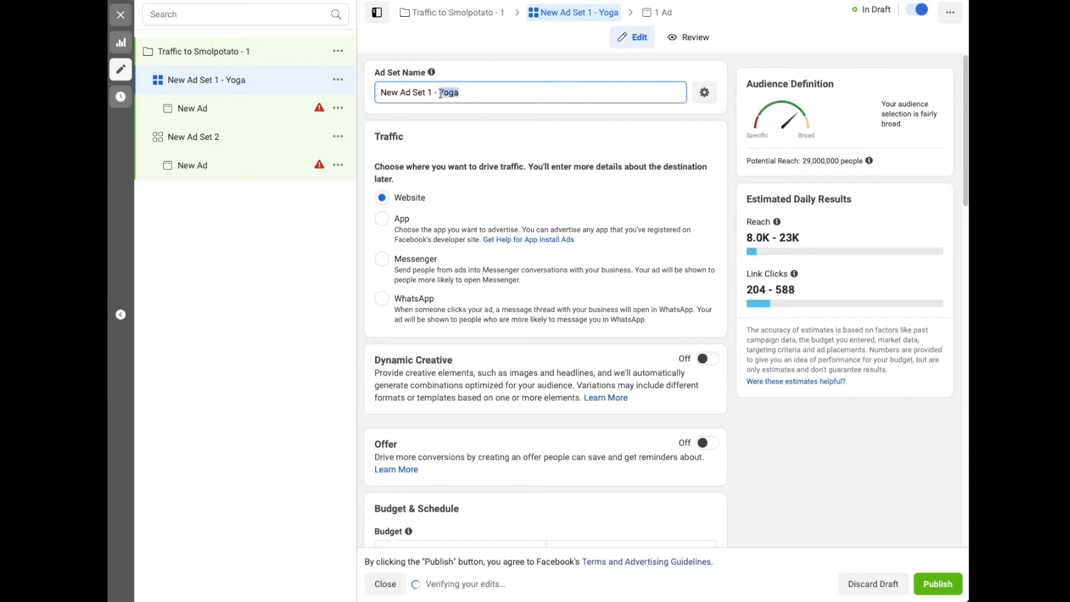
text(Fitness)
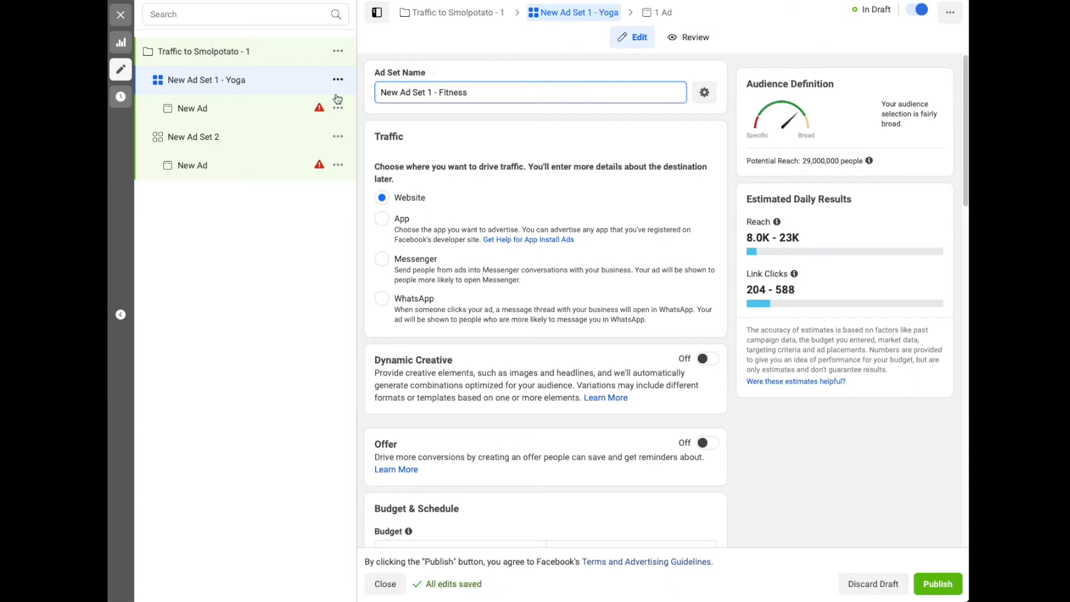
Rename the second ad set as "New Ad Set 2 - Yoga"
click(285, 135)
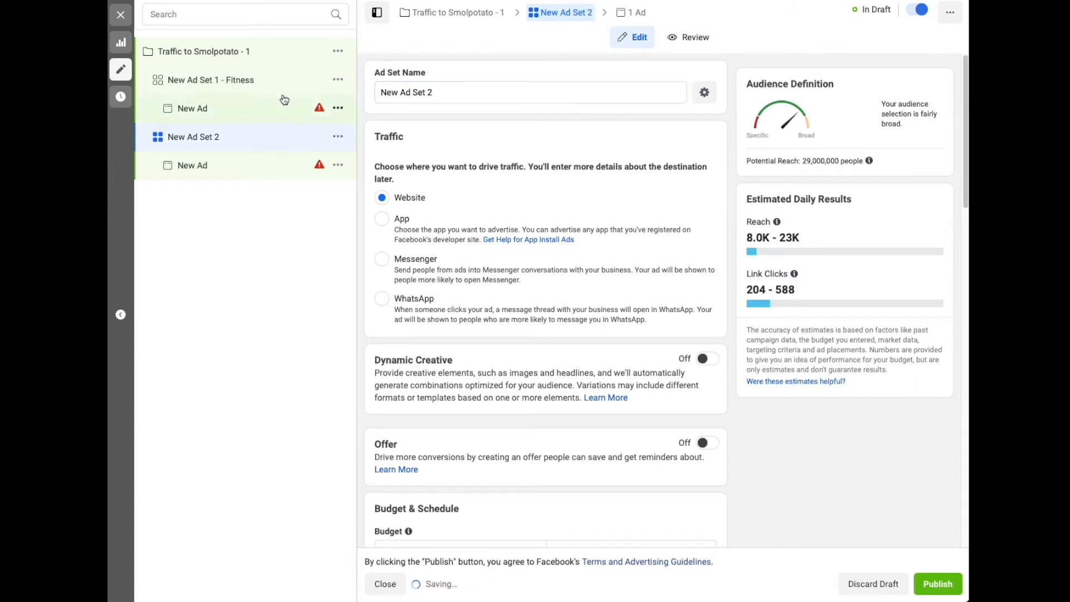
click(298, 85)
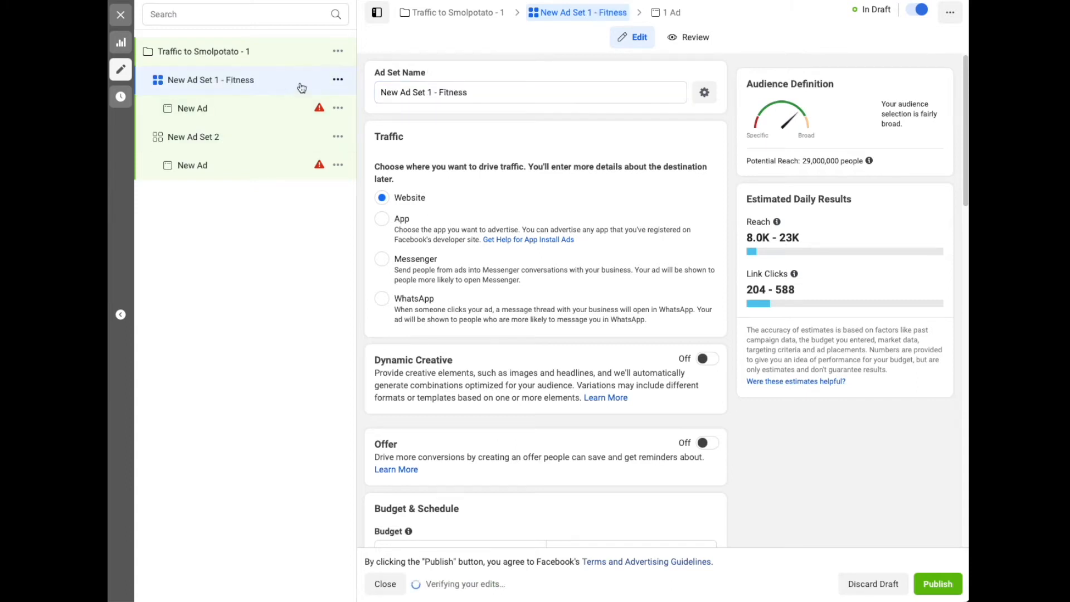
click(305, 142)
click(458, 94)
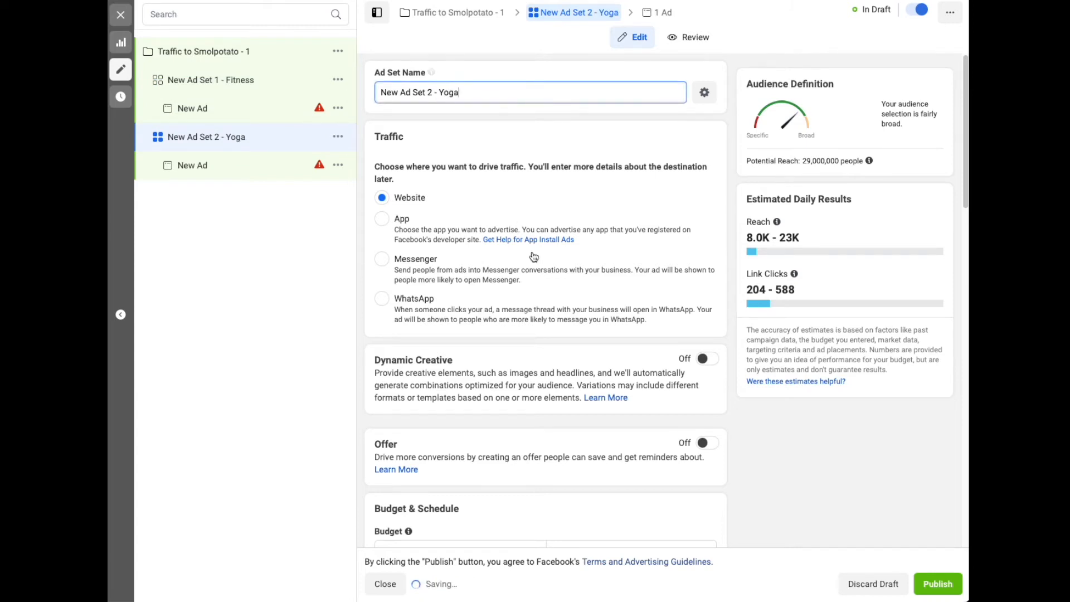
Switch the Yoga ad set's budget type to Lifetime Budget and set the amount to RM25
scroll(533, 258, down, 5)
scroll(562, 254, down, 2)
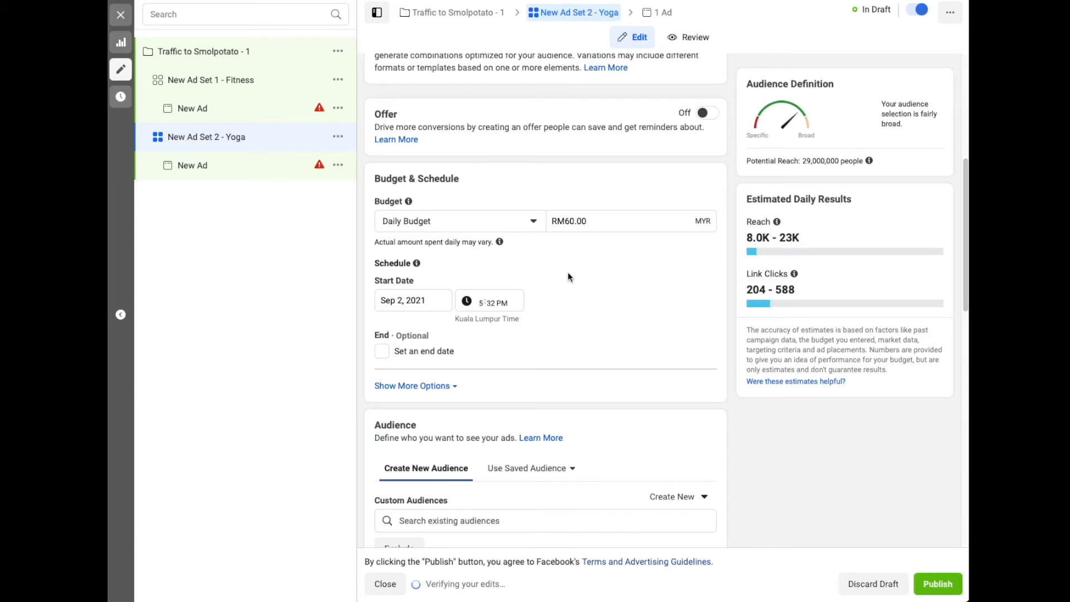
click(534, 224)
click(480, 269)
drag(606, 221, 566, 221)
text(25)
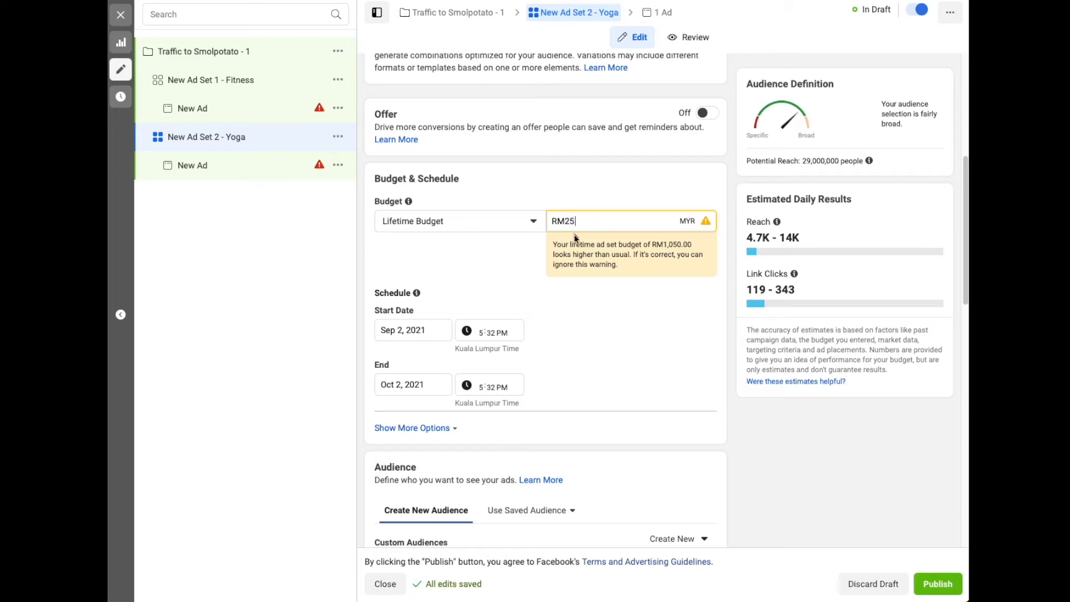
click(587, 335)
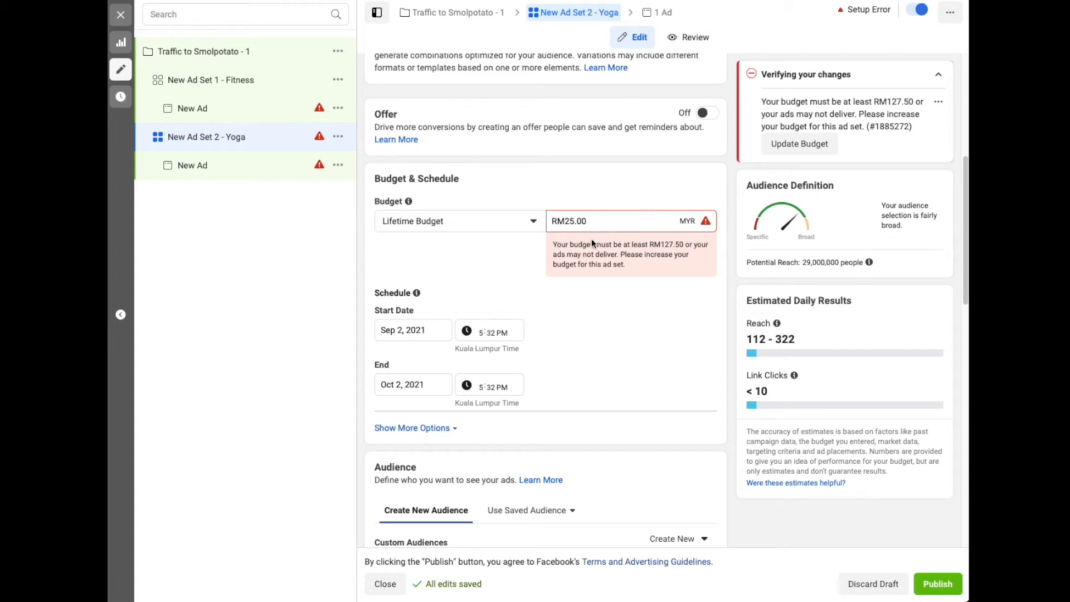
Set the Yoga ad set's end date to Sep 6, 2021, and open its start time for editing
click(399, 384)
click(386, 413)
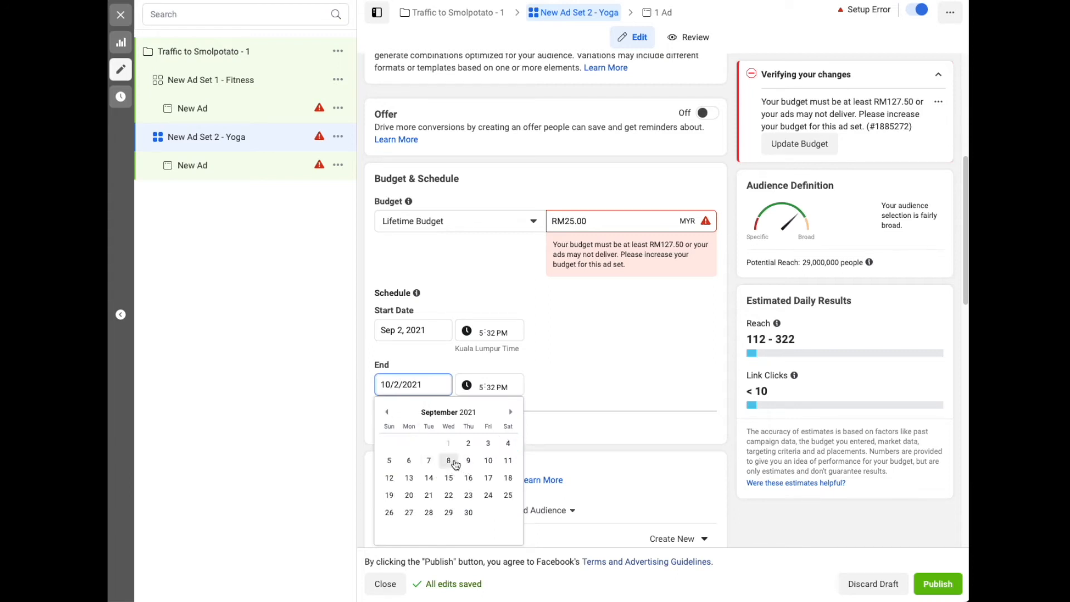
click(410, 461)
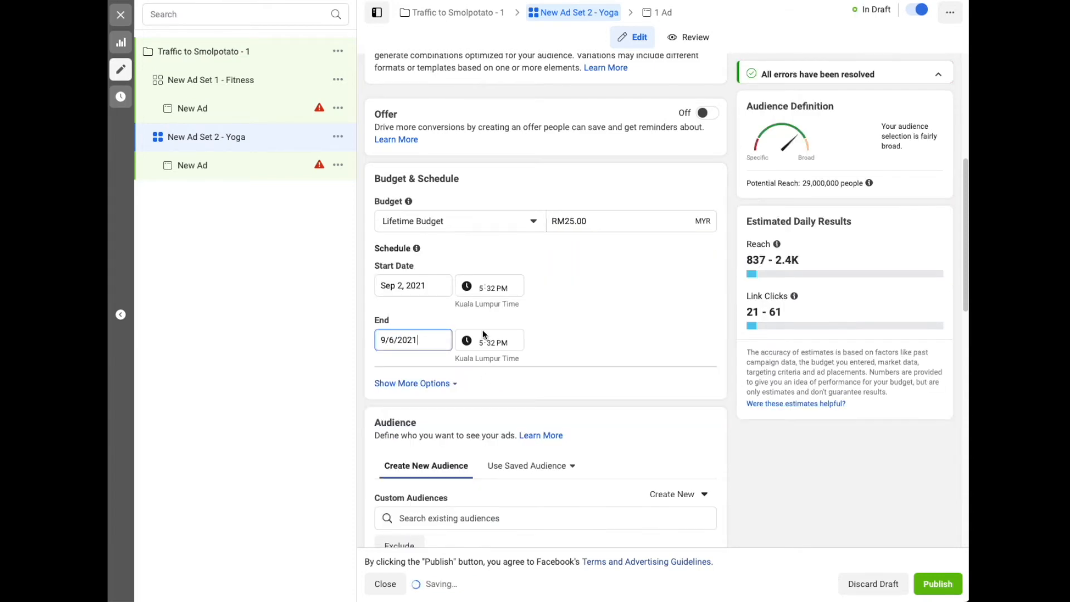
click(569, 292)
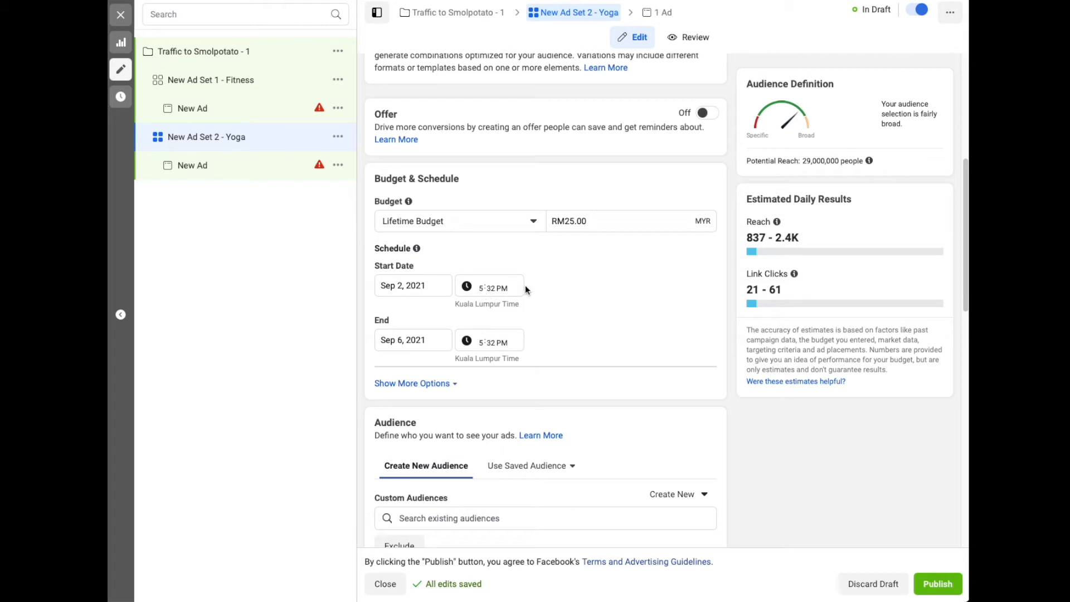
click(484, 289)
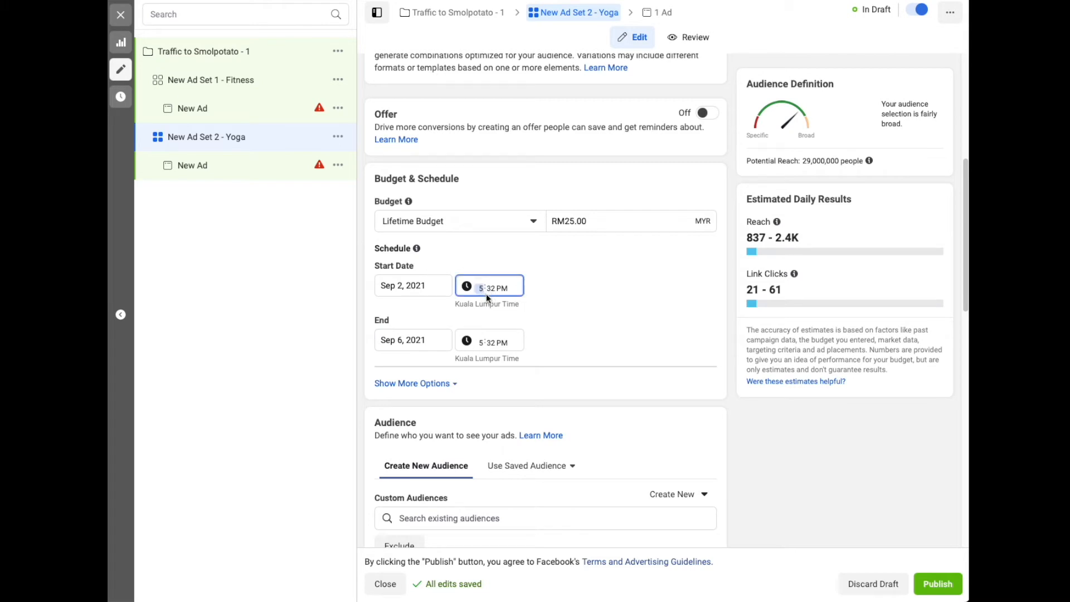
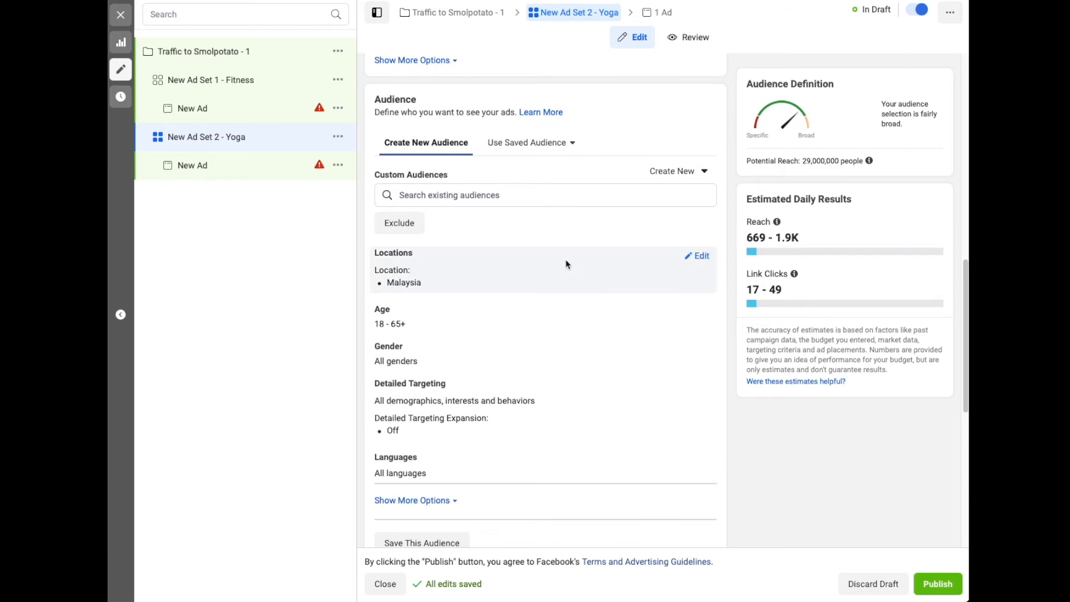
Replace the Yoga ad set's Malaysia location with New World Petaling Jaya Hotel, searching for "Petaling Jaya"
click(696, 256)
text(Pet)
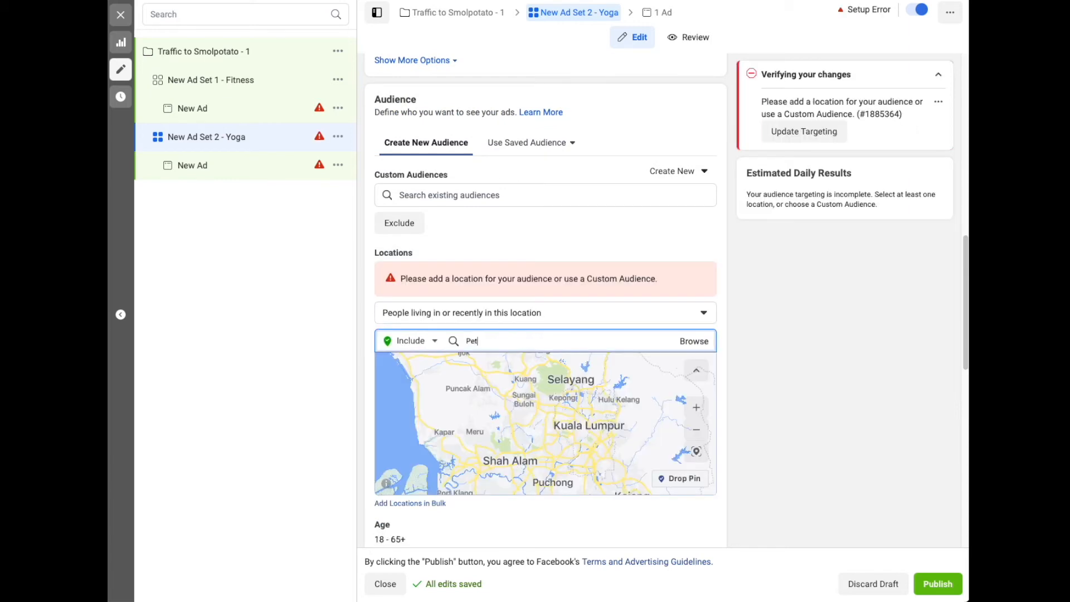
text(aling Jaya)
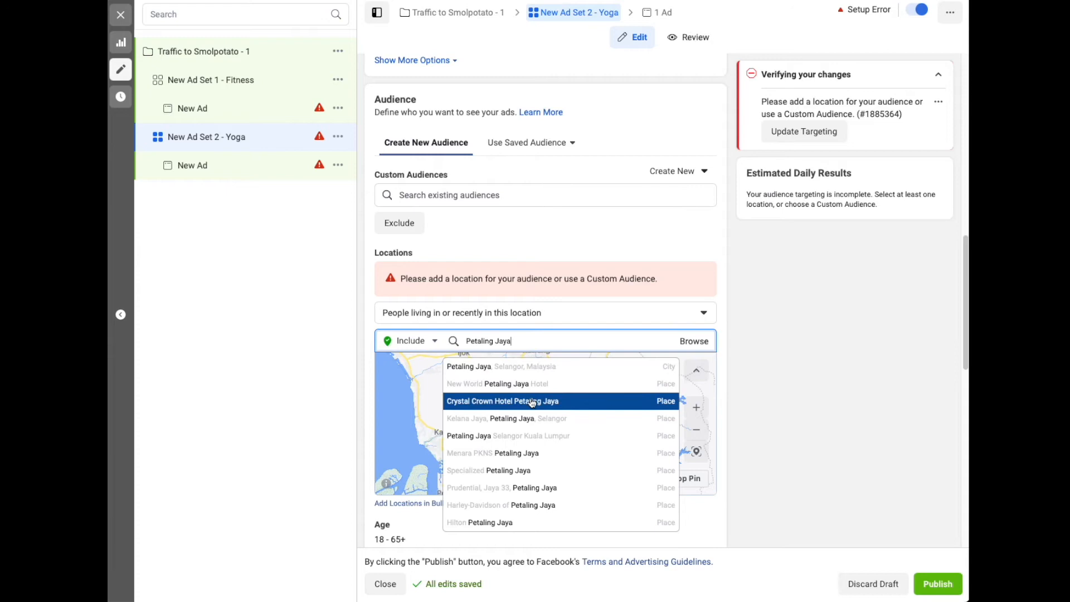
click(537, 391)
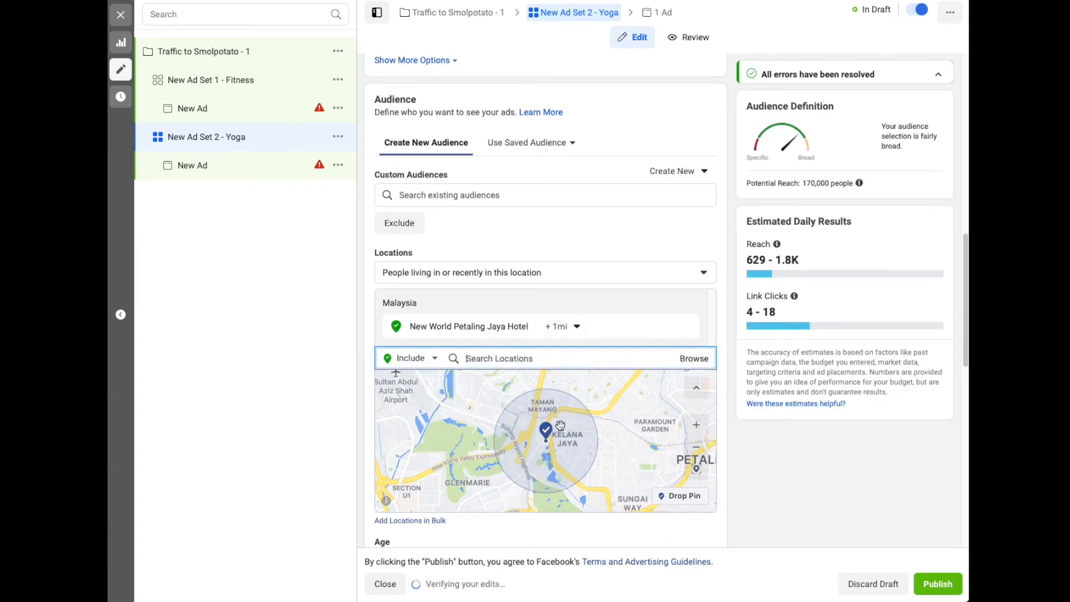
Inspect the area covered around New World Petaling Jaya Hotel and set its targeting radius to 2 miles
click(576, 327)
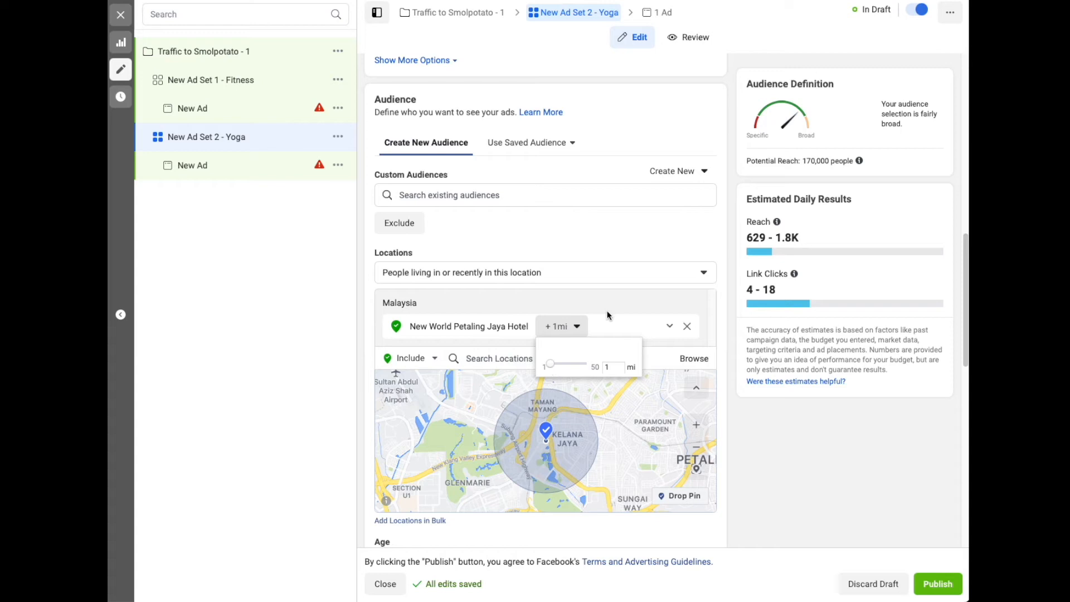
click(603, 289)
scroll(568, 377, down, 2)
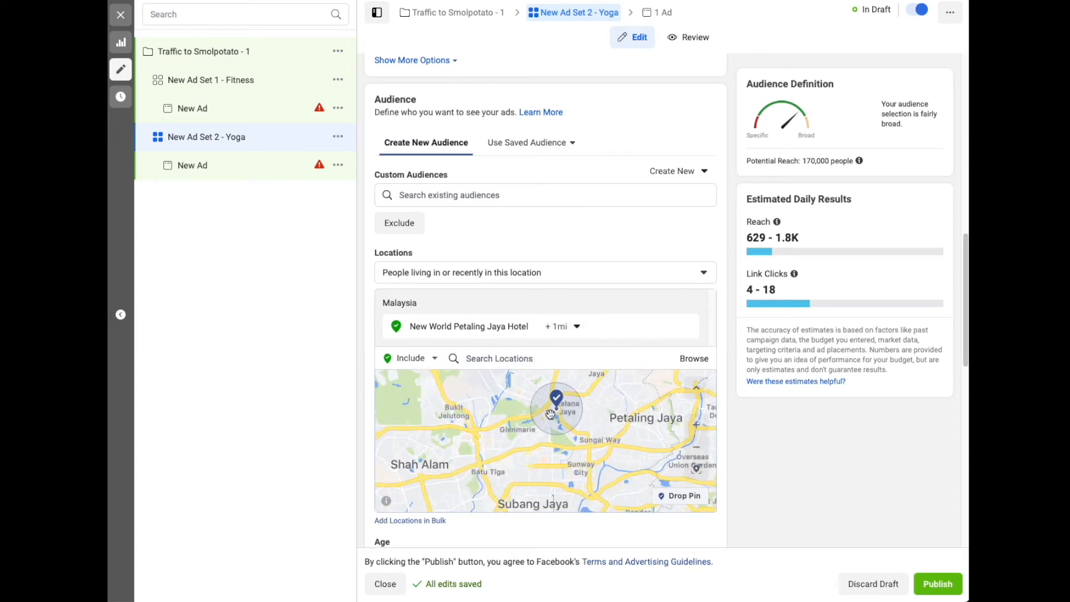
scroll(551, 411, up, 2)
scroll(561, 419, down, 2)
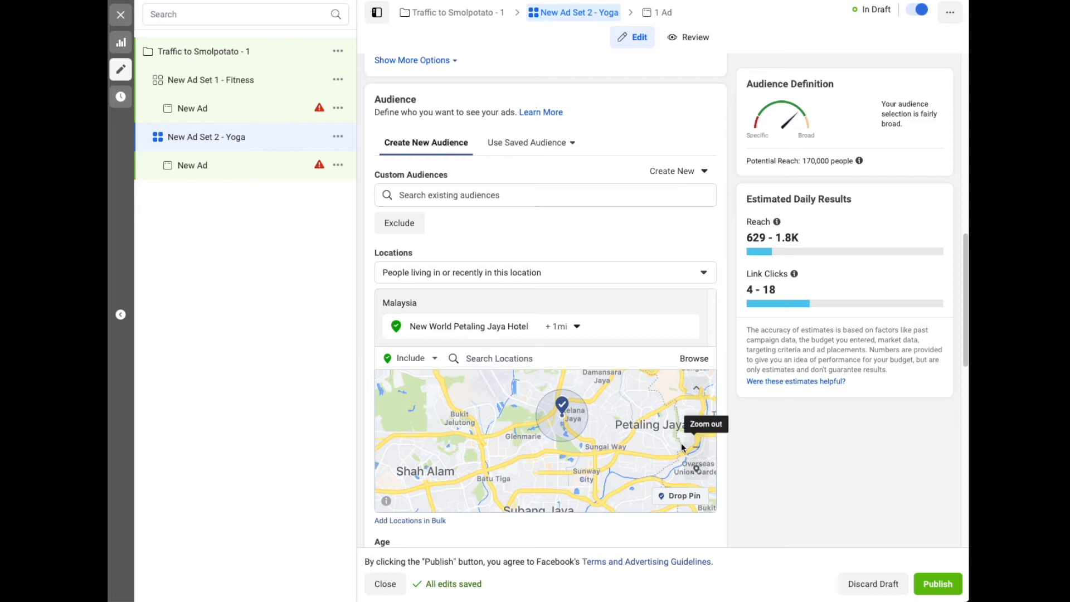
scroll(595, 427, up, 2)
scroll(543, 421, up, 2)
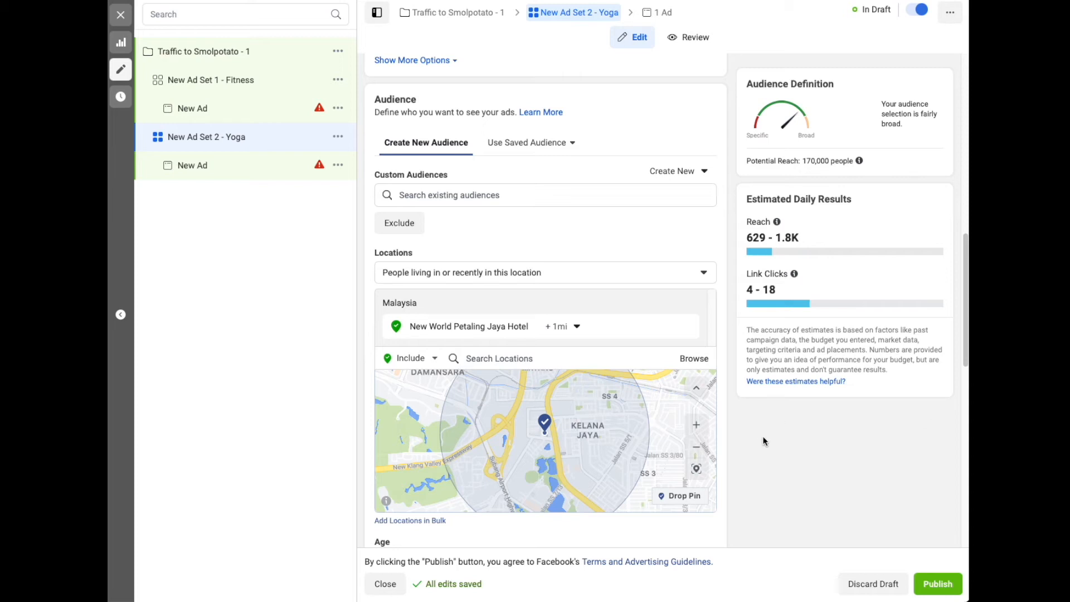
click(577, 327)
drag(612, 366, 594, 366)
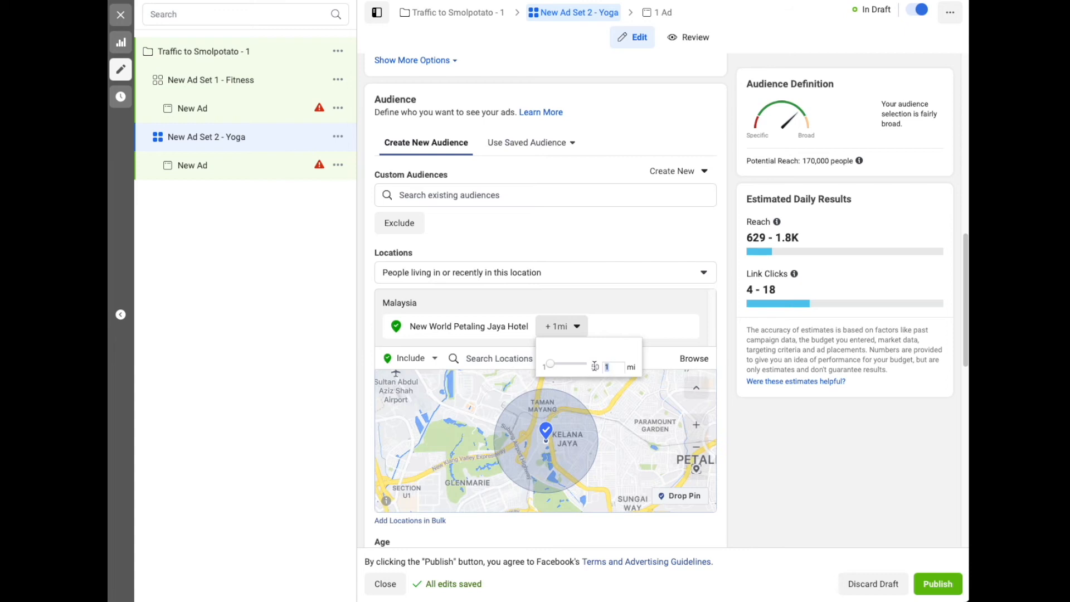
key(Return)
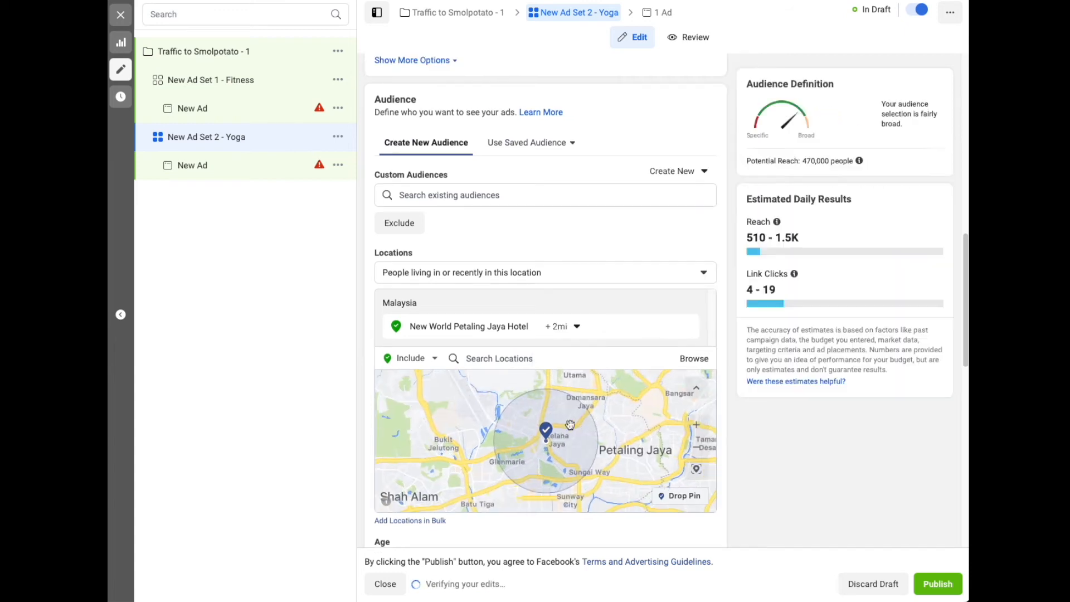
Try a 3-mile radius around New World Petaling Jaya Hotel, and restore it to 2 miles
click(577, 327)
drag(616, 366, 589, 364)
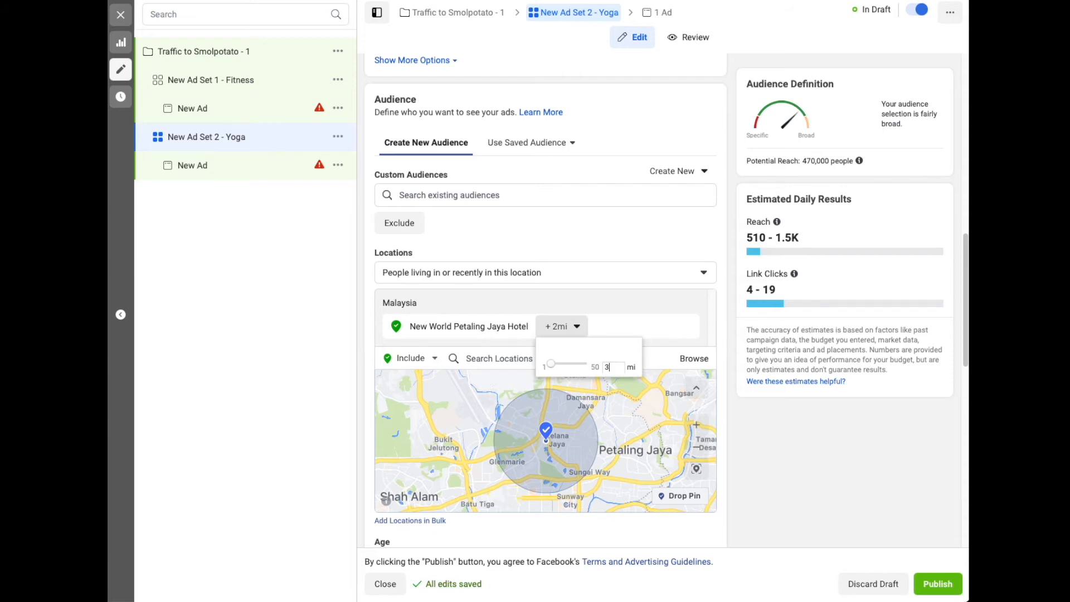
text(3)
key(Return)
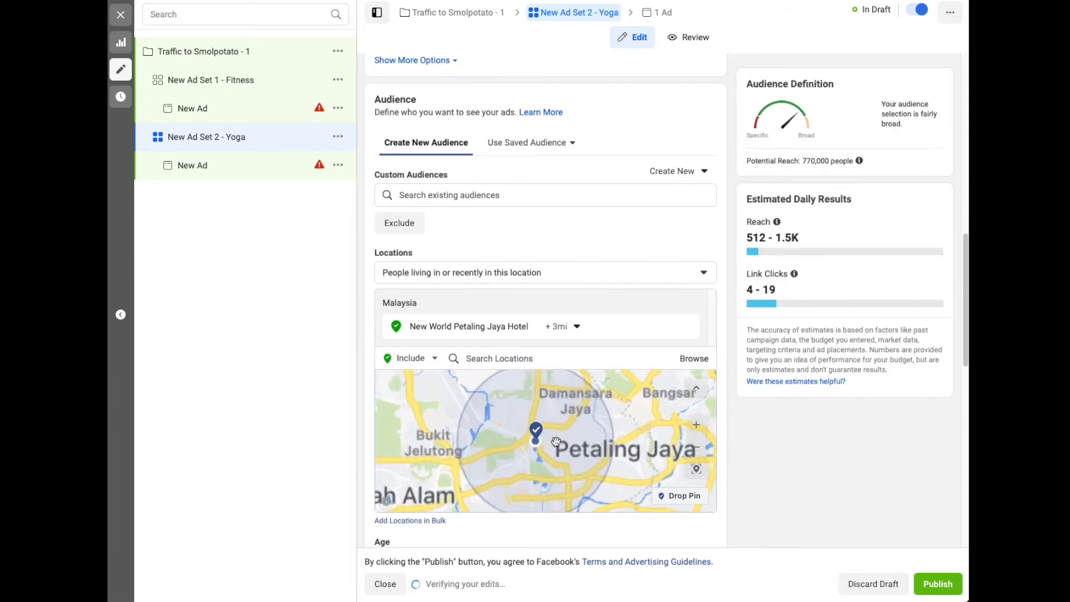
click(578, 330)
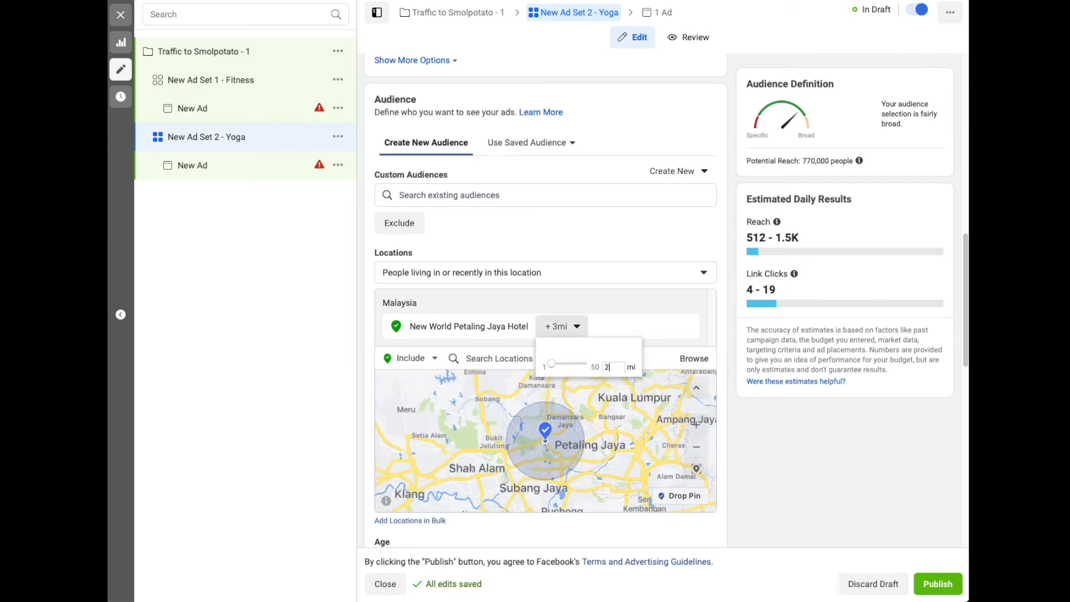
key(Return)
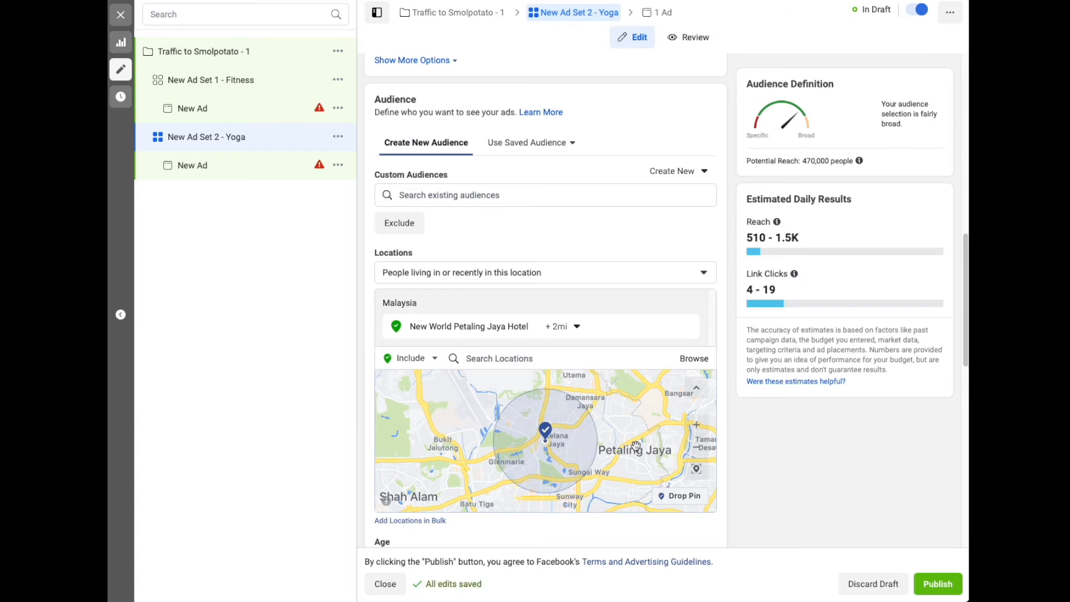
scroll(635, 446, down, 1)
scroll(636, 446, up, 1)
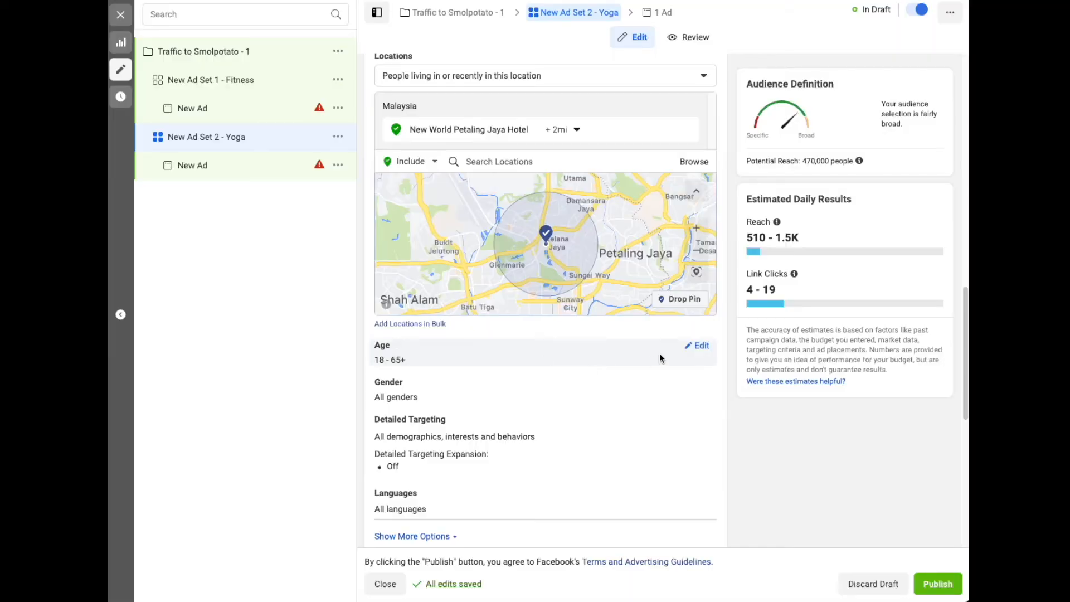
Set the Yoga ad set's audience age range to 23 through 50
click(700, 345)
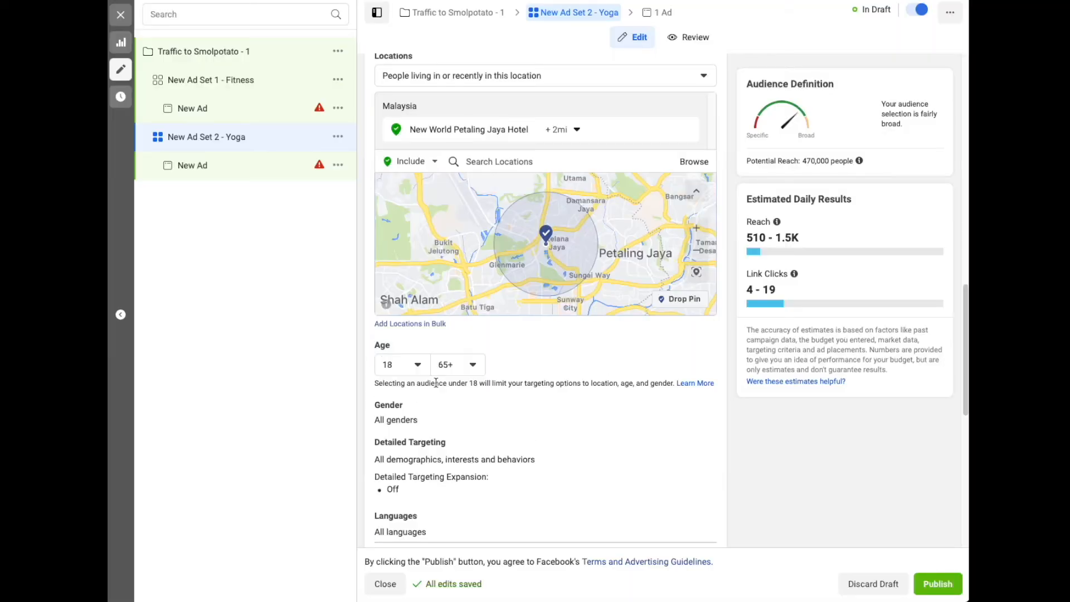
click(418, 365)
scroll(410, 463, down, 2)
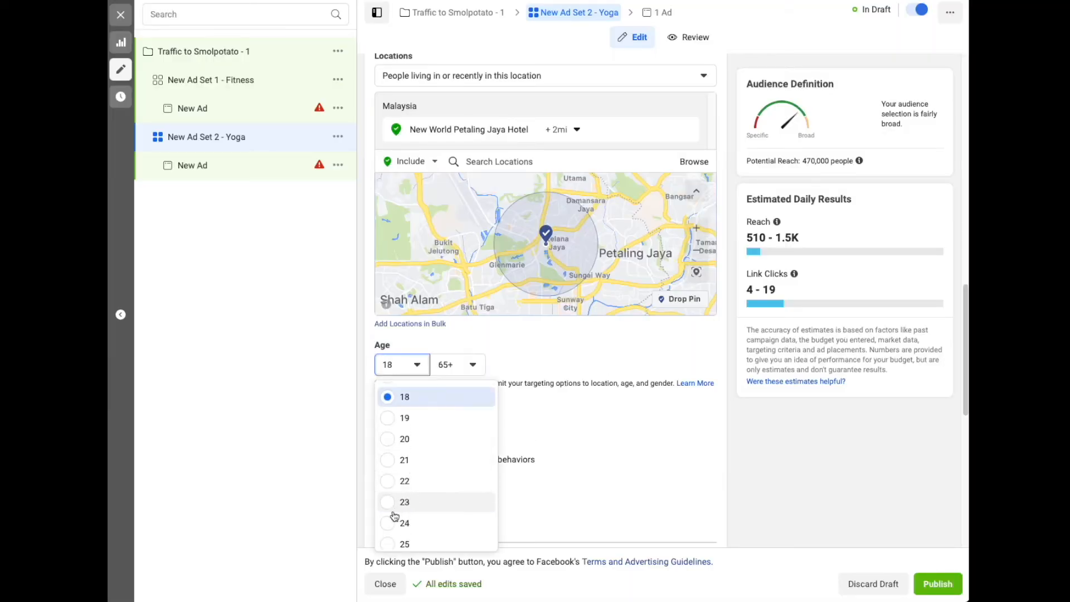
click(387, 502)
click(467, 364)
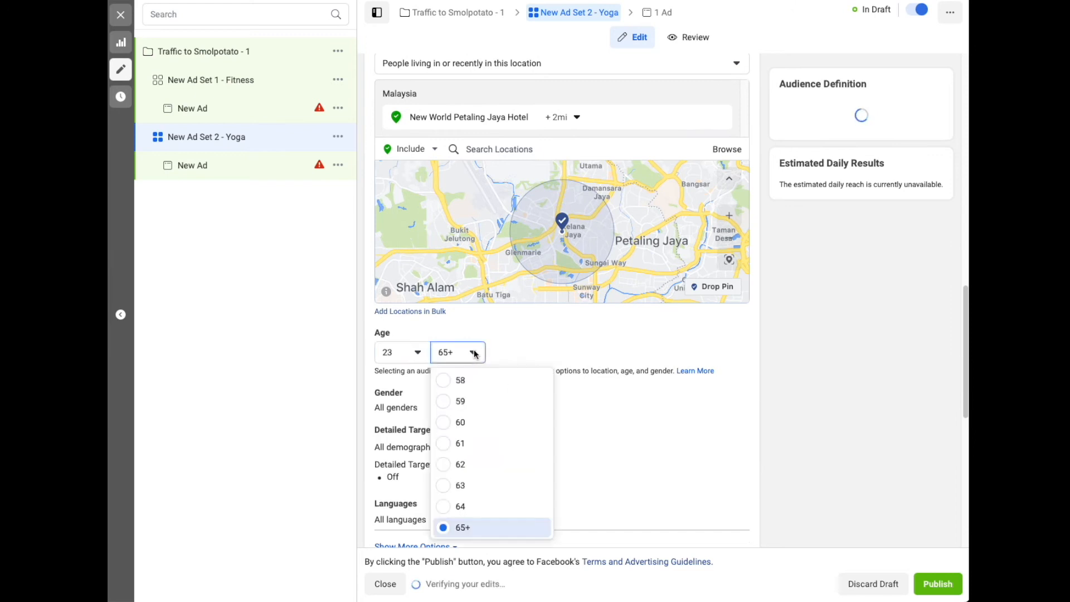
scroll(465, 423, up, 3)
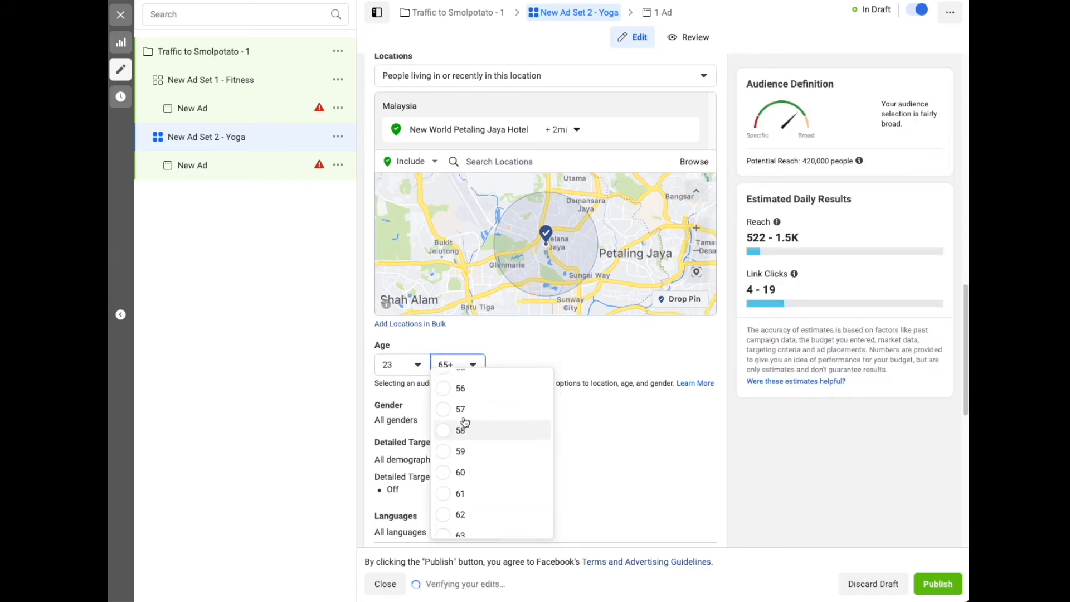
scroll(465, 423, up, 5)
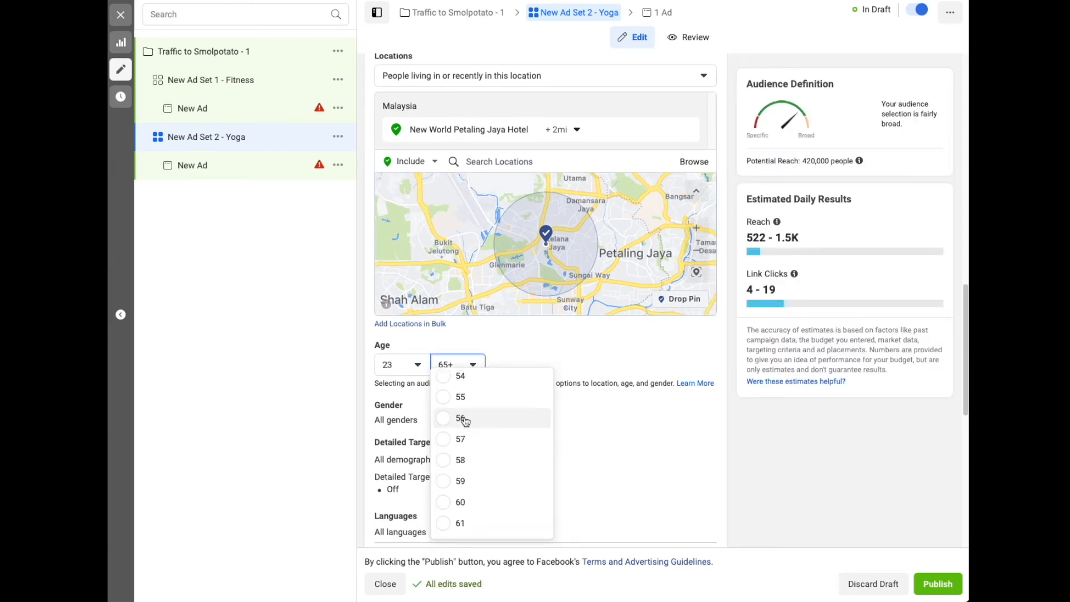
click(448, 386)
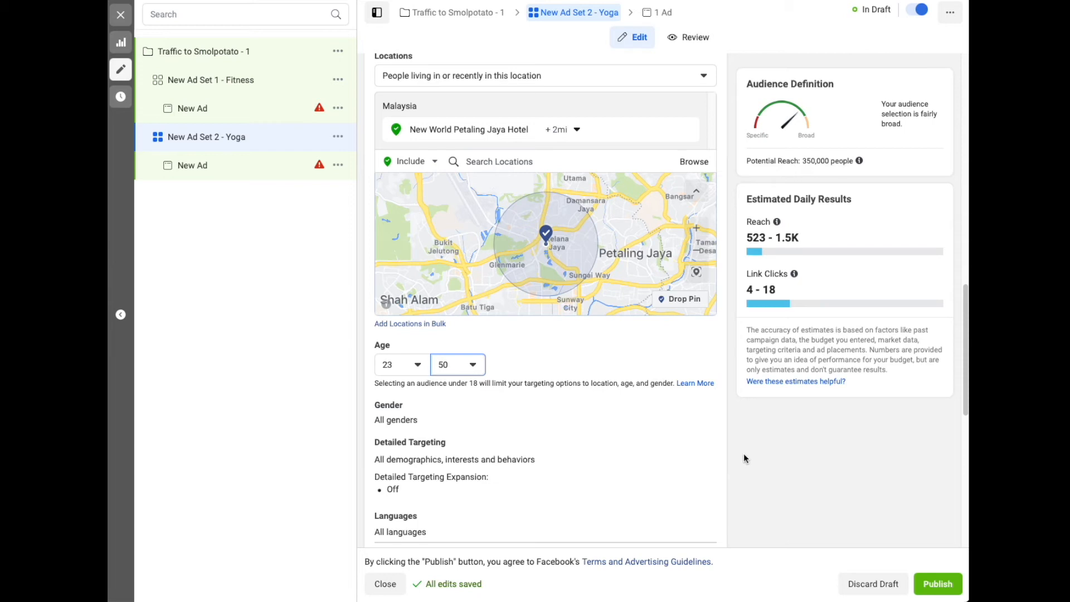
Add the Yoga interest under Fitness and wellness to the ad set's detailed targeting
scroll(747, 455, down, 1)
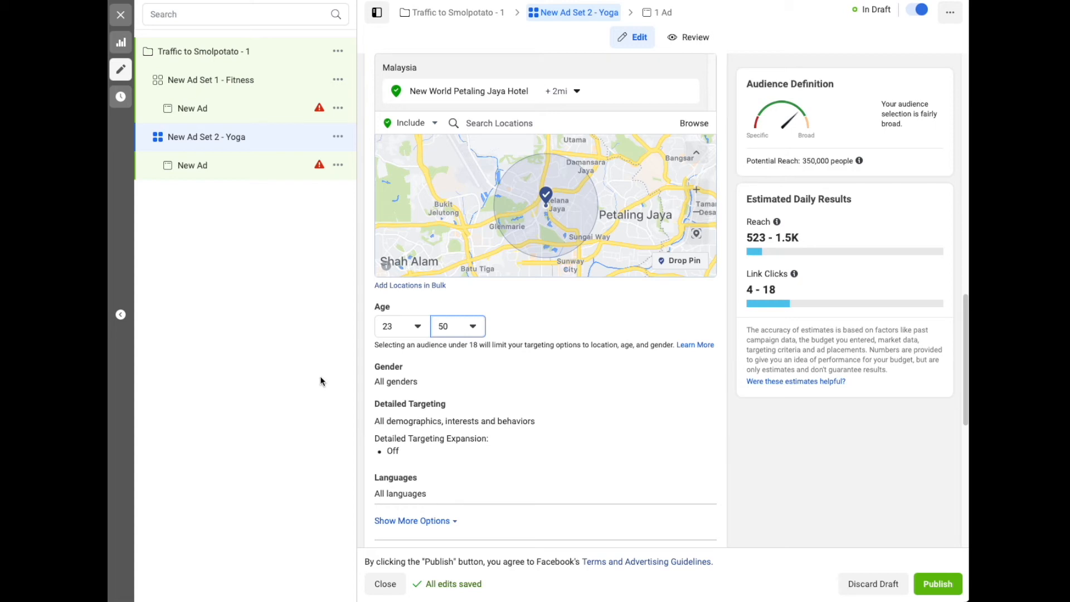
mouse_move(409, 369)
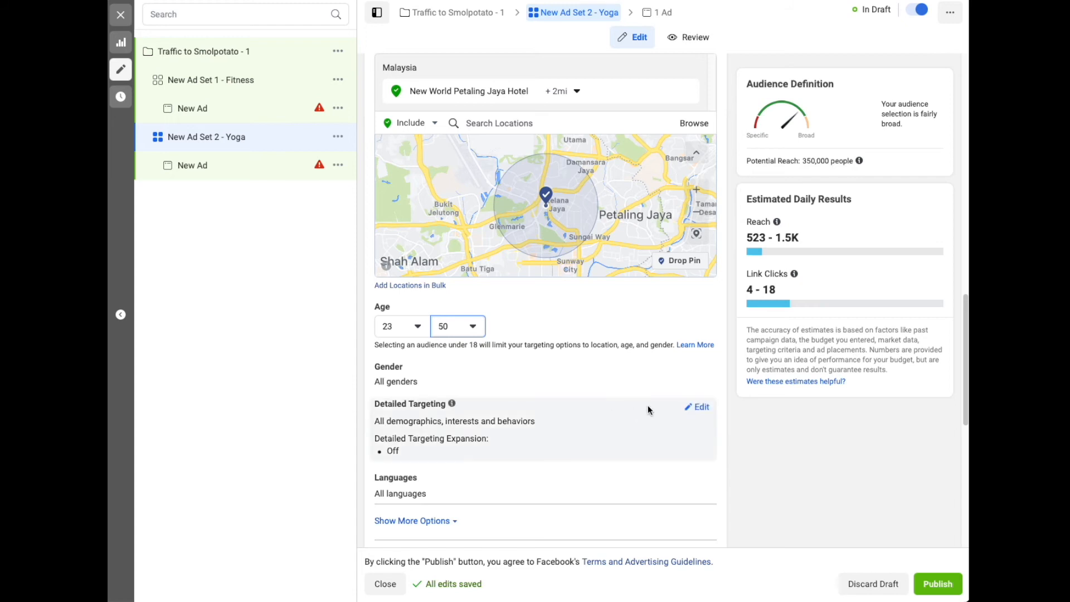
click(706, 411)
scroll(669, 420, down, 2)
click(478, 363)
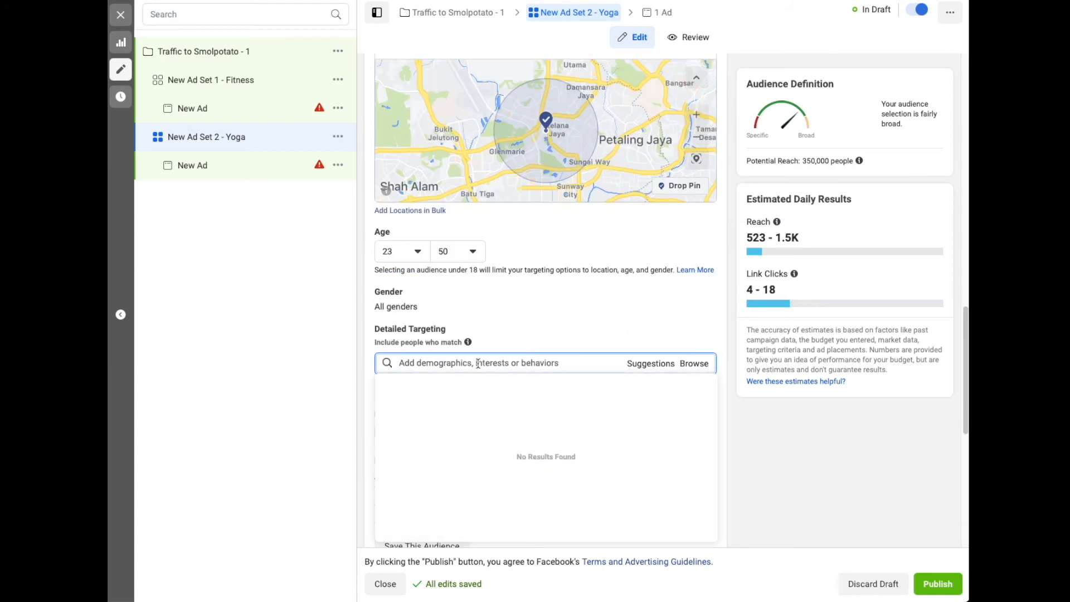
scroll(478, 363, down, 1)
text(Yoga)
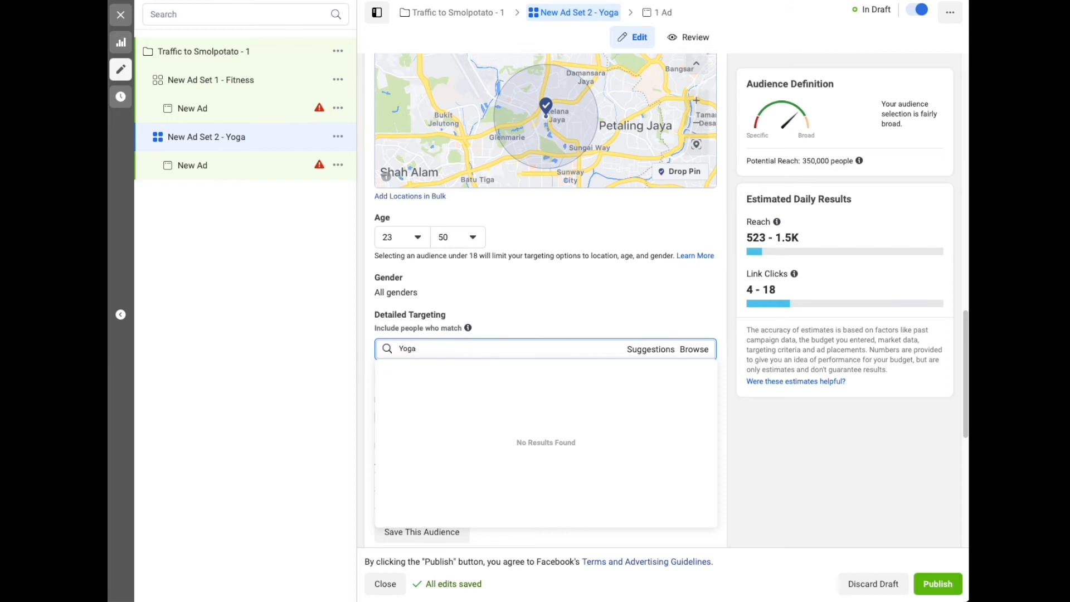
key(Return)
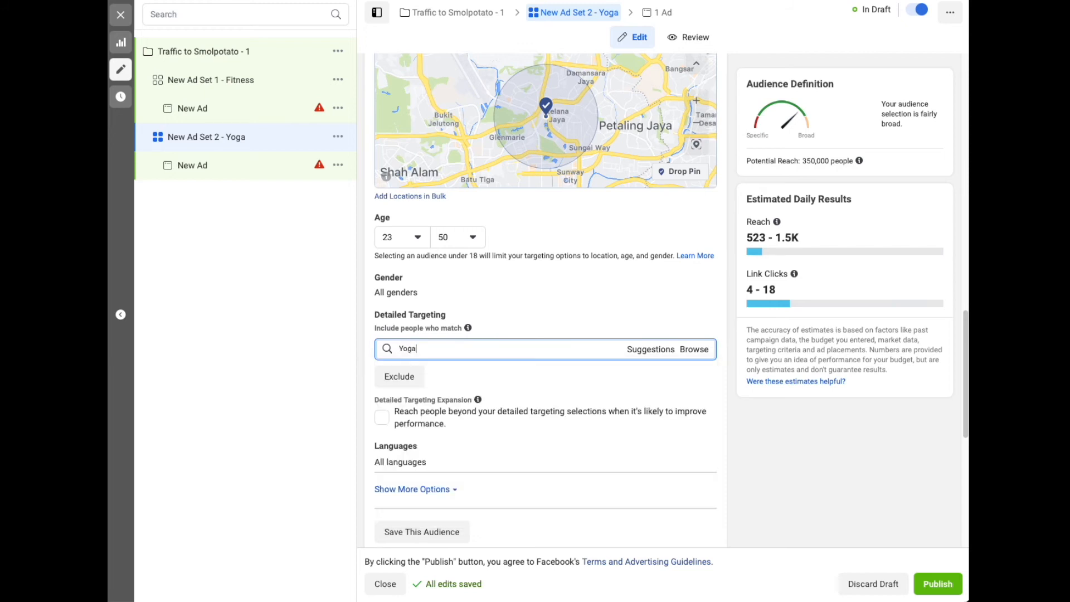
click(490, 351)
mouse_move(439, 374)
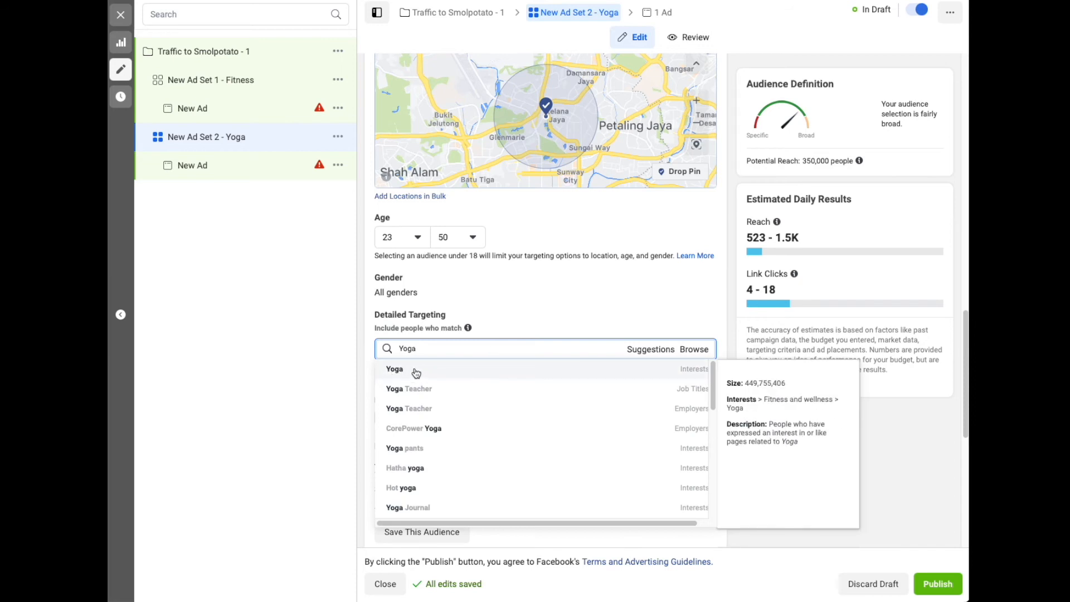
click(417, 372)
Search detailed targeting for "Organic food" and add the Organic food interest
scroll(513, 316, down, 1)
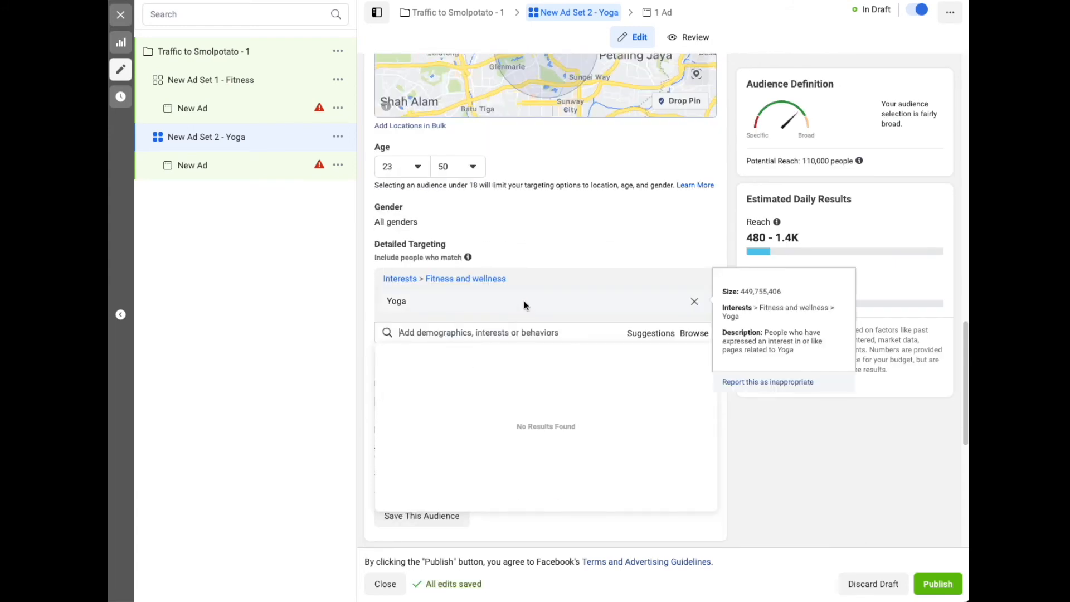
click(524, 333)
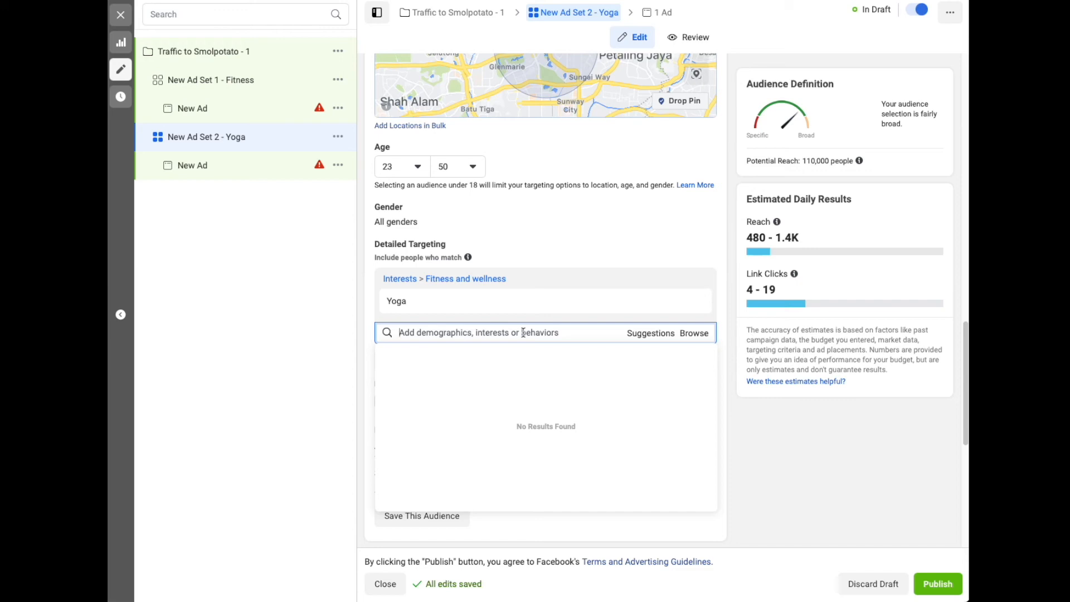
text(ood)
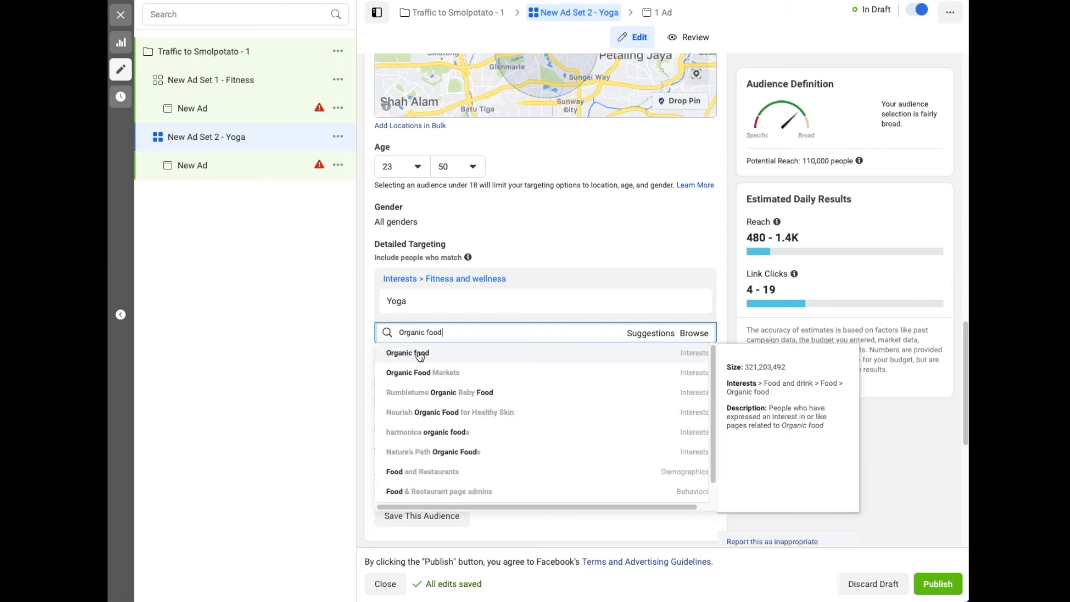
triple_click(454, 334)
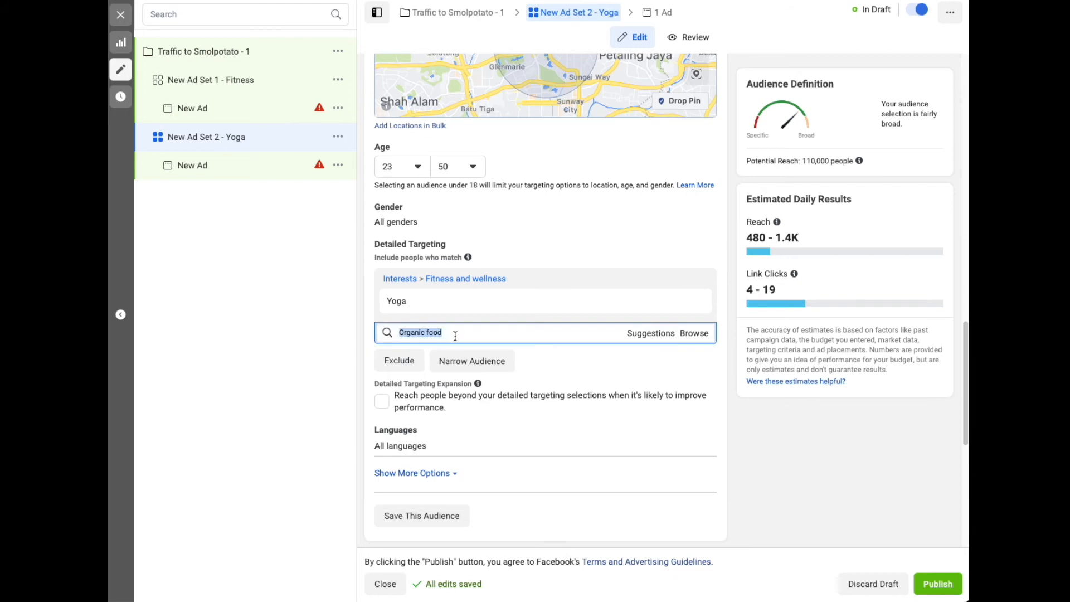
click(454, 334)
click(428, 356)
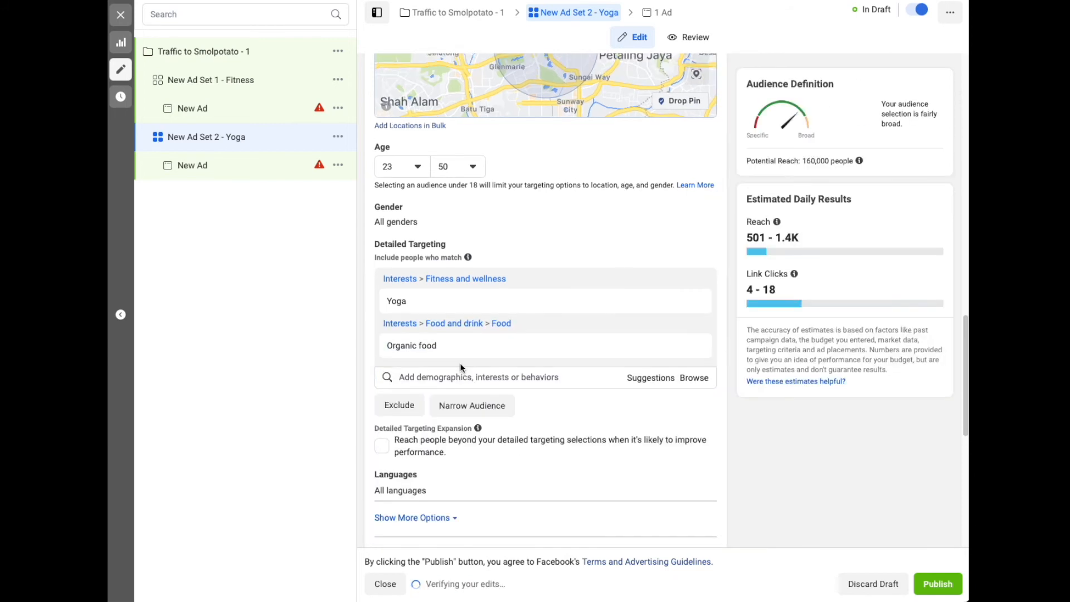
Search detailed targeting for "vegans" and add the Veganism interest
click(460, 376)
text(vegans)
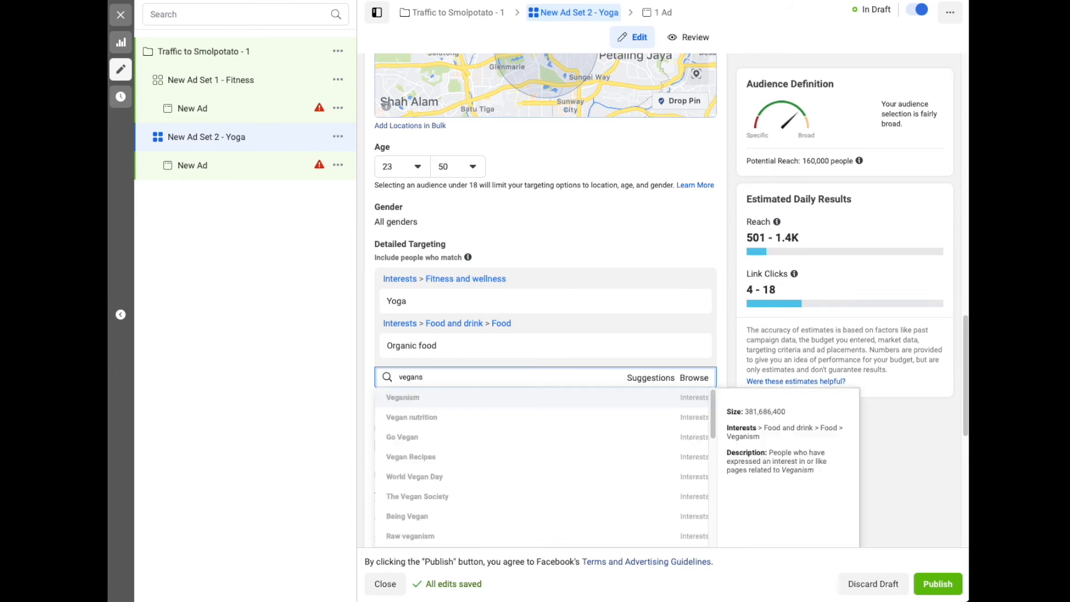
click(455, 396)
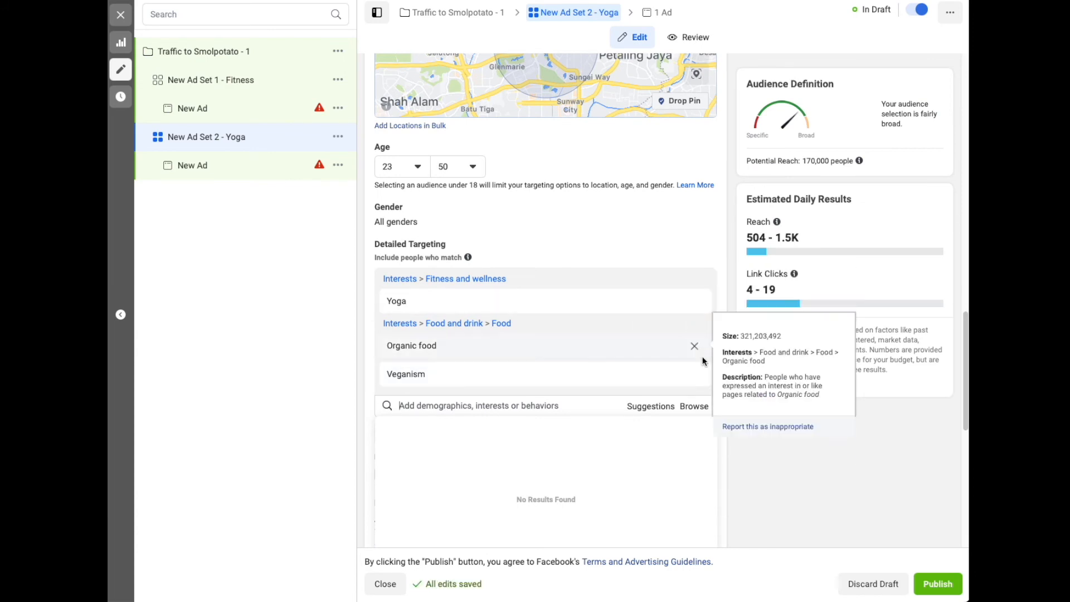
Remove the Veganism and Organic food interests from detailed targeting, keeping only Yoga
click(695, 377)
click(695, 346)
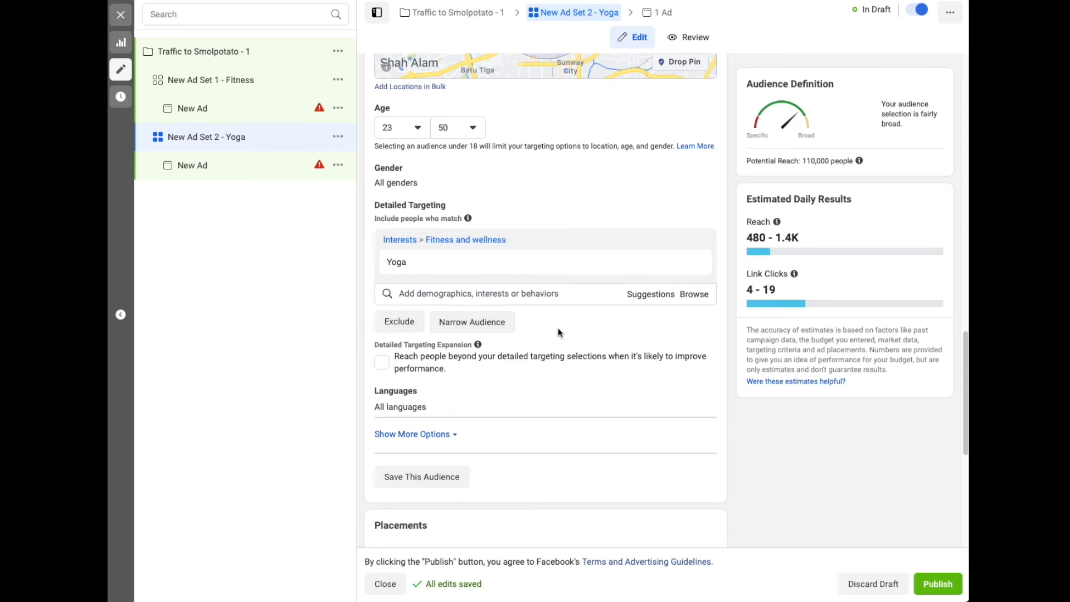
scroll(557, 328, down, 1)
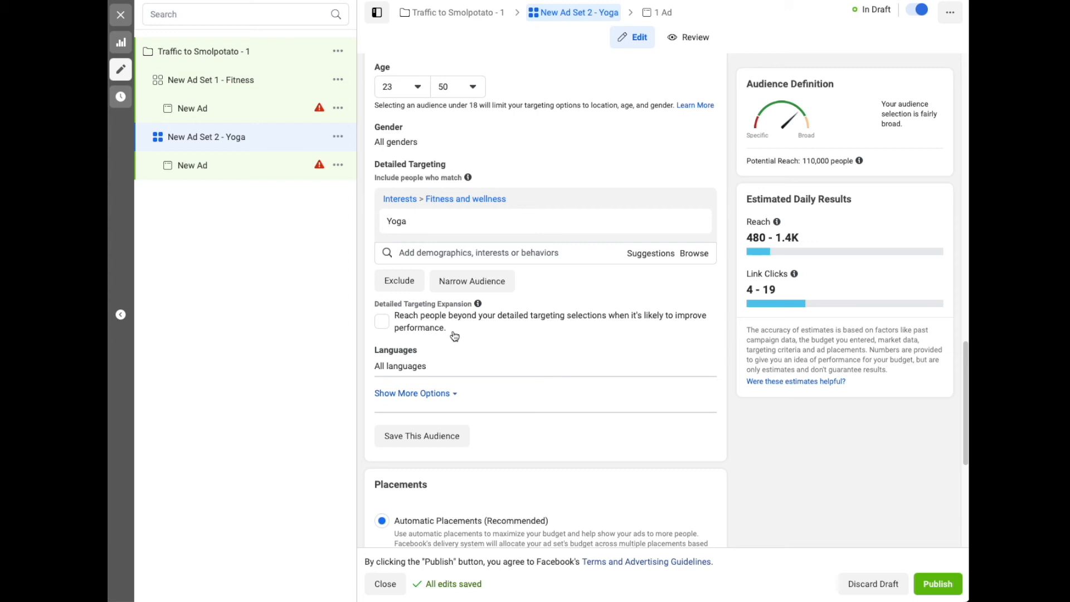
Review the Yoga ad set's detailed targeting expansion setting and its placement choices, including the additional brand safety options
click(380, 317)
click(381, 317)
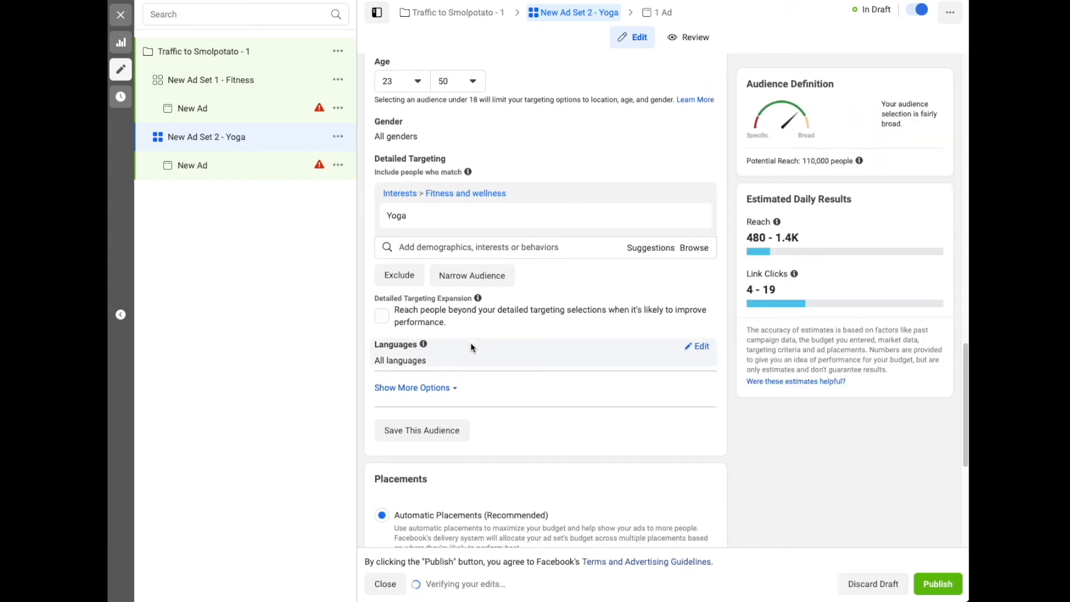
scroll(471, 347, down, 1)
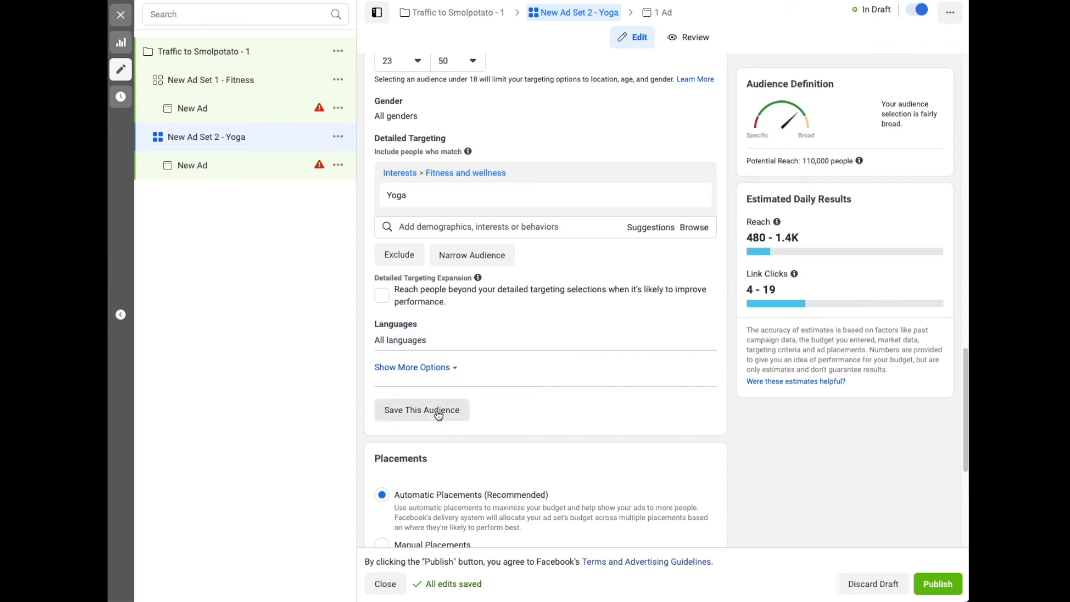
scroll(430, 417, down, 1)
scroll(429, 417, down, 2)
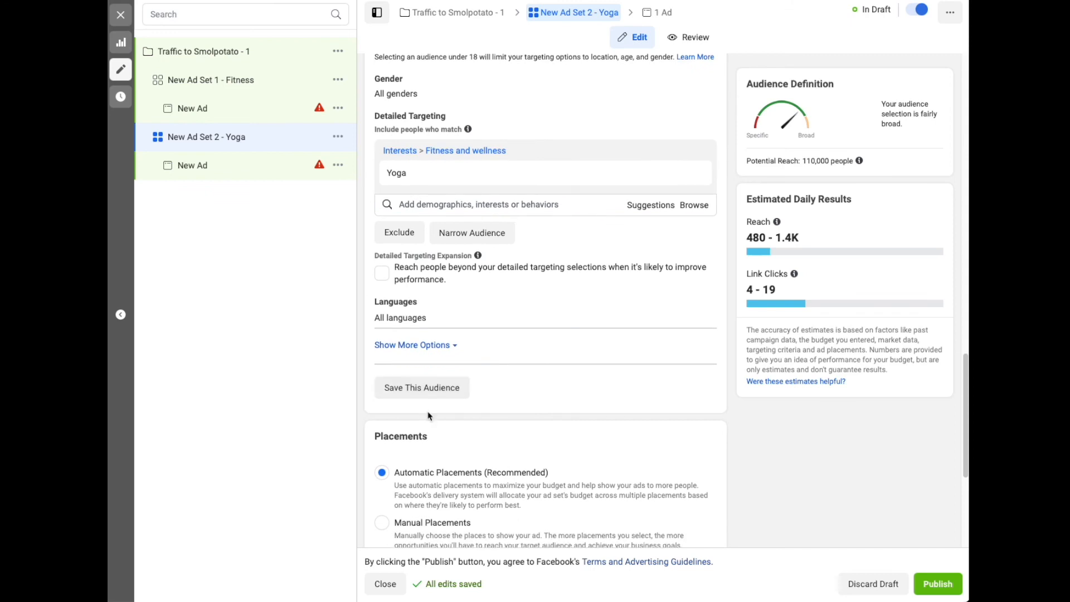
scroll(429, 417, down, 4)
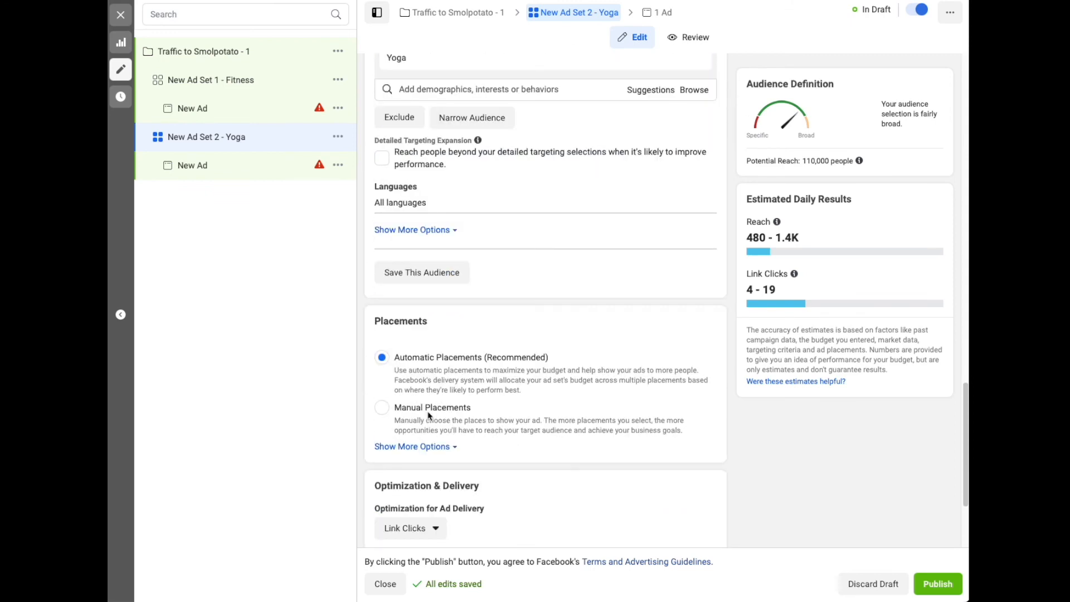
scroll(416, 361, down, 3)
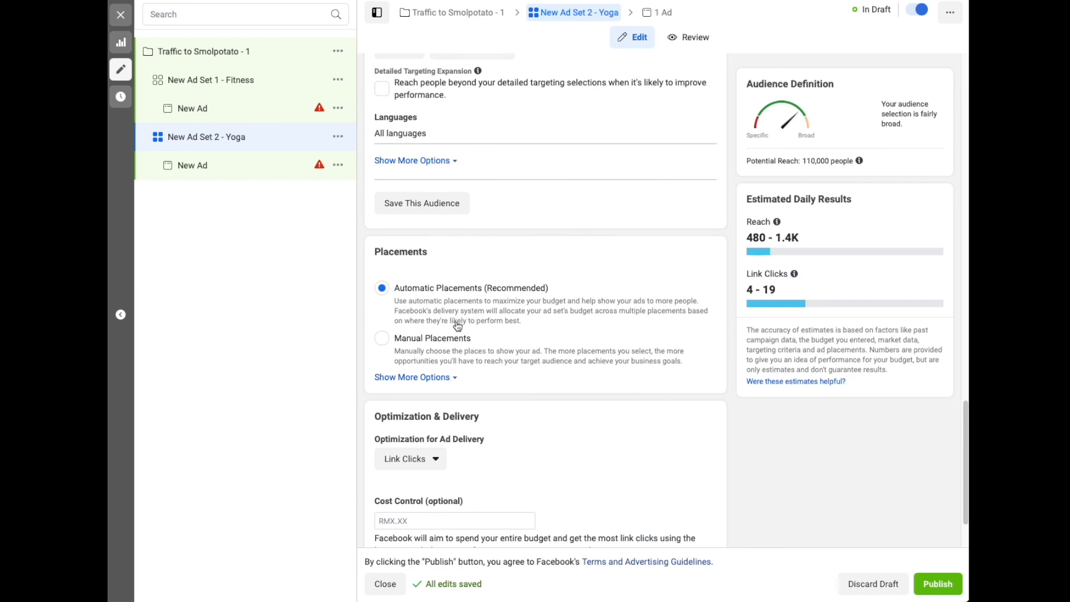
click(451, 381)
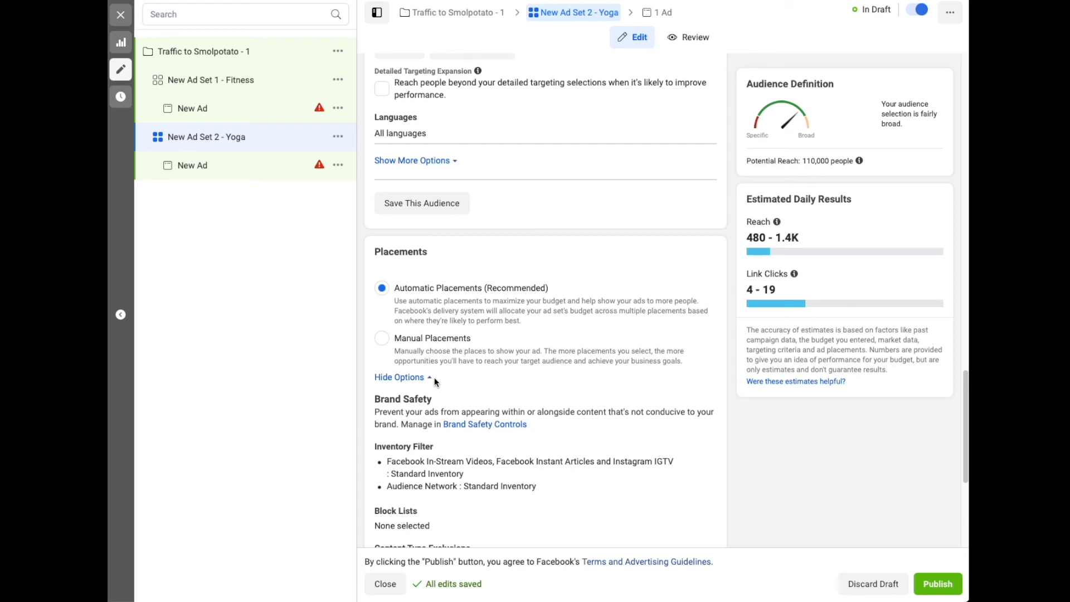
click(433, 379)
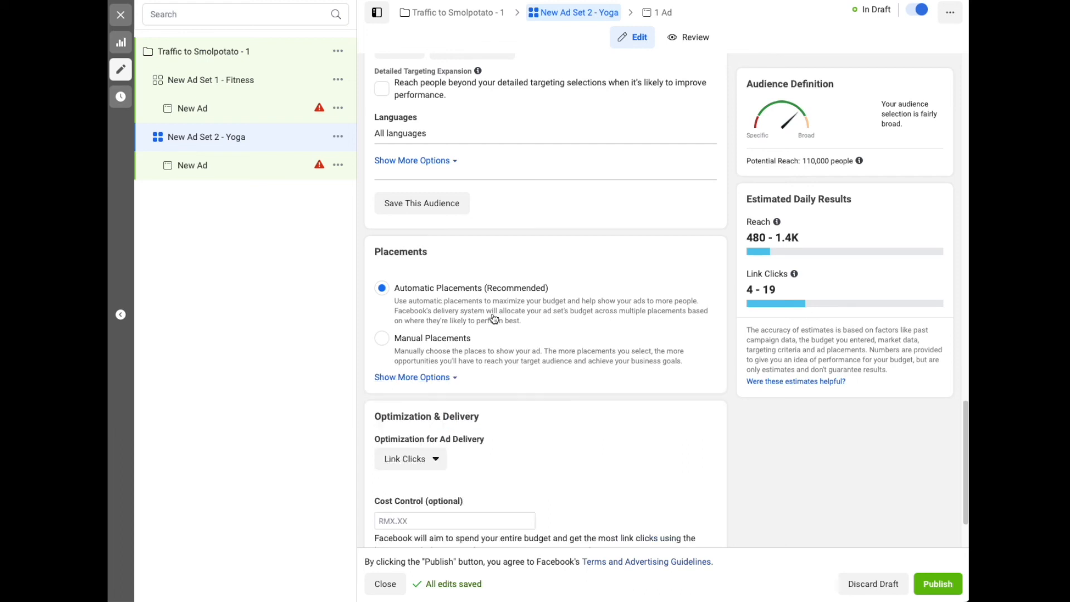
Examine the ad delivery optimization choices, the cost control explanation and the additional Optimization & Delivery options
scroll(523, 332, down, 3)
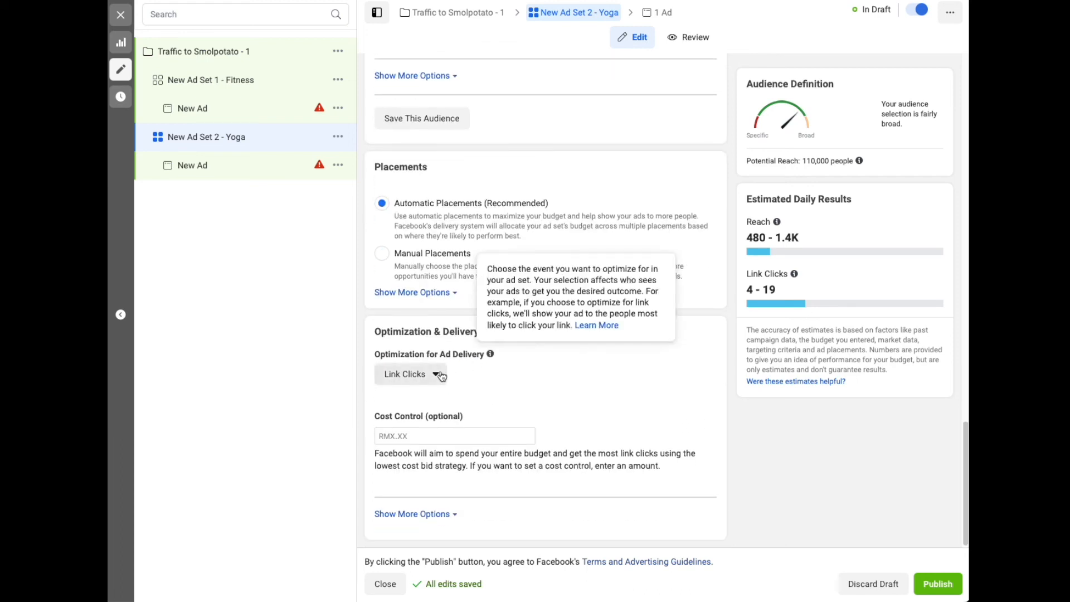
click(437, 377)
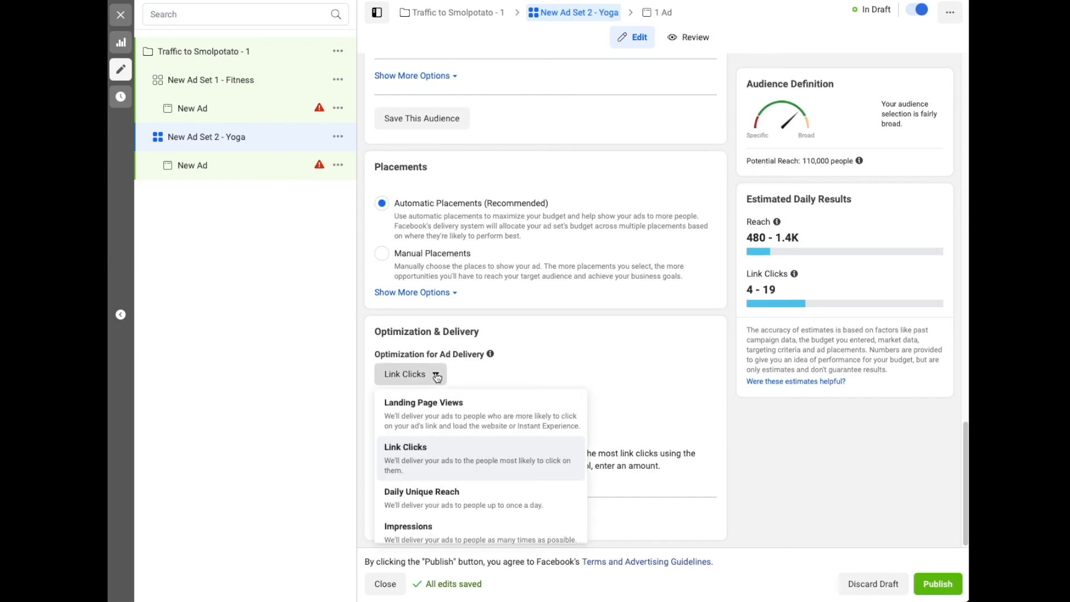
click(437, 377)
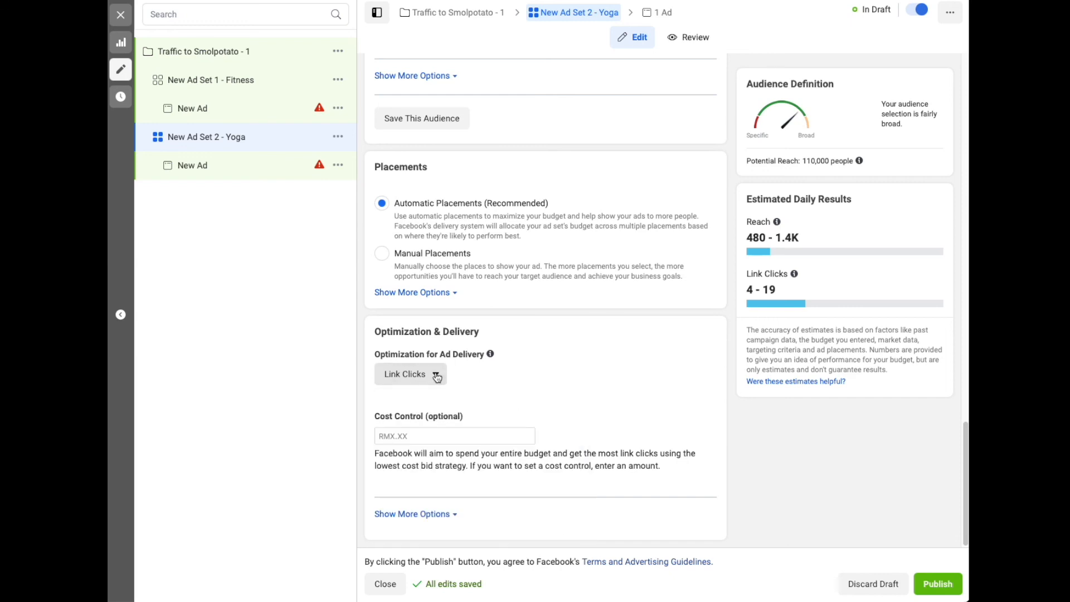
click(438, 377)
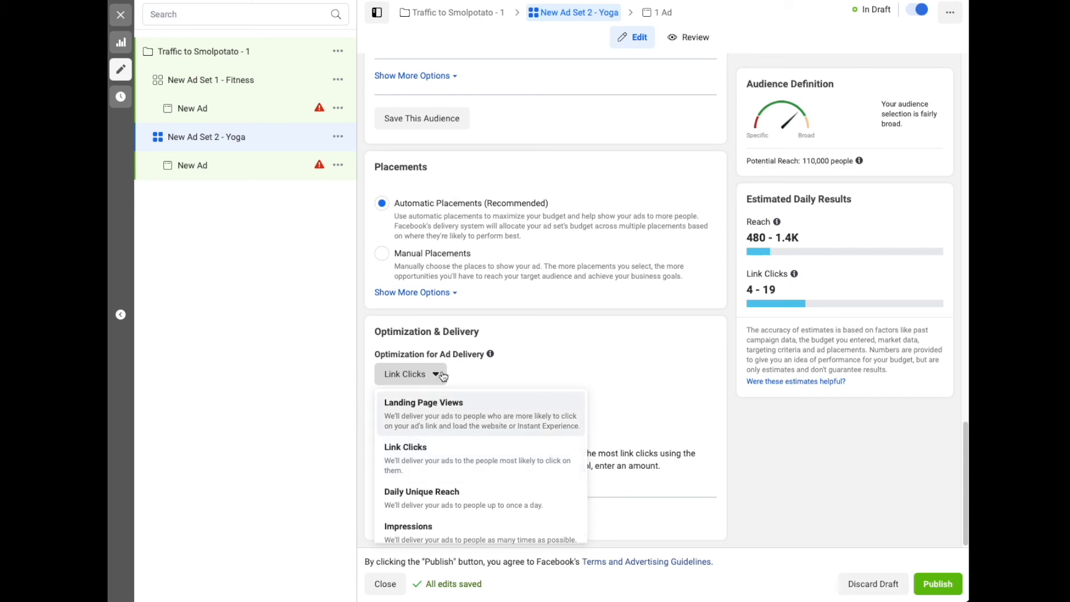
click(443, 376)
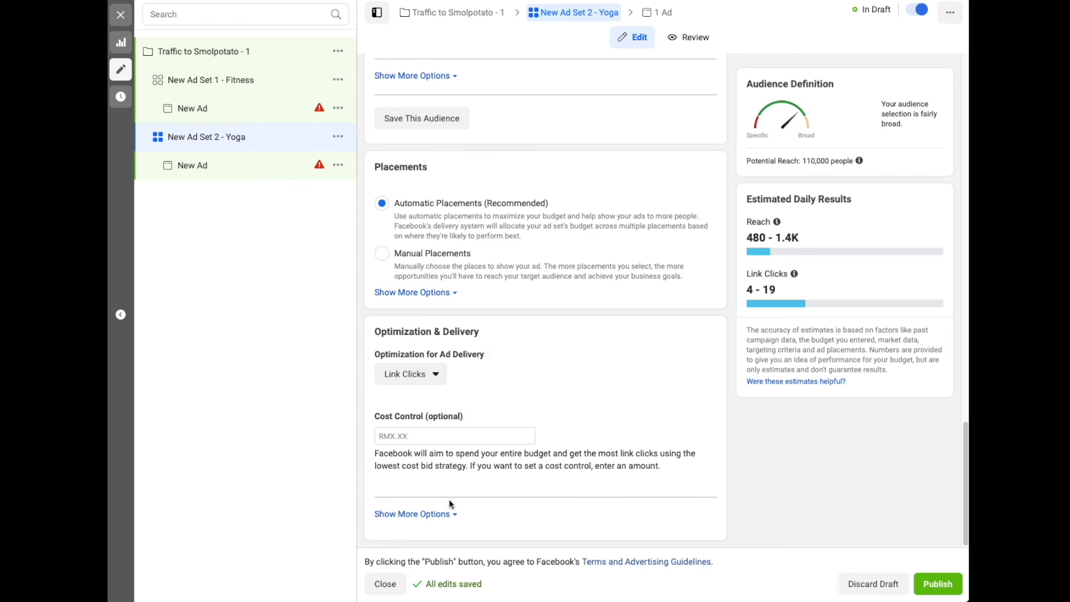
click(452, 513)
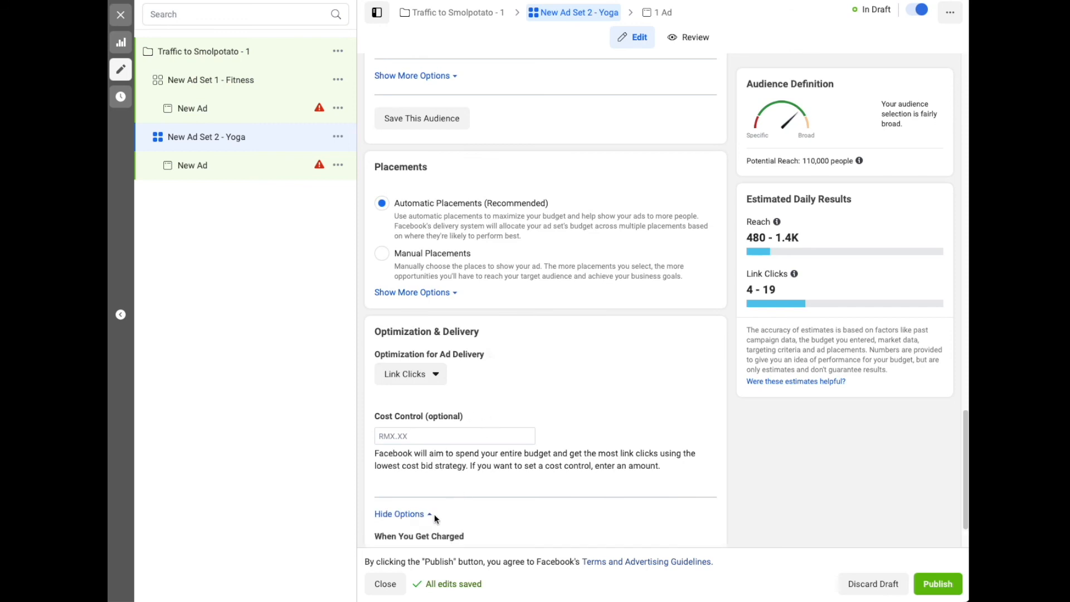
click(433, 513)
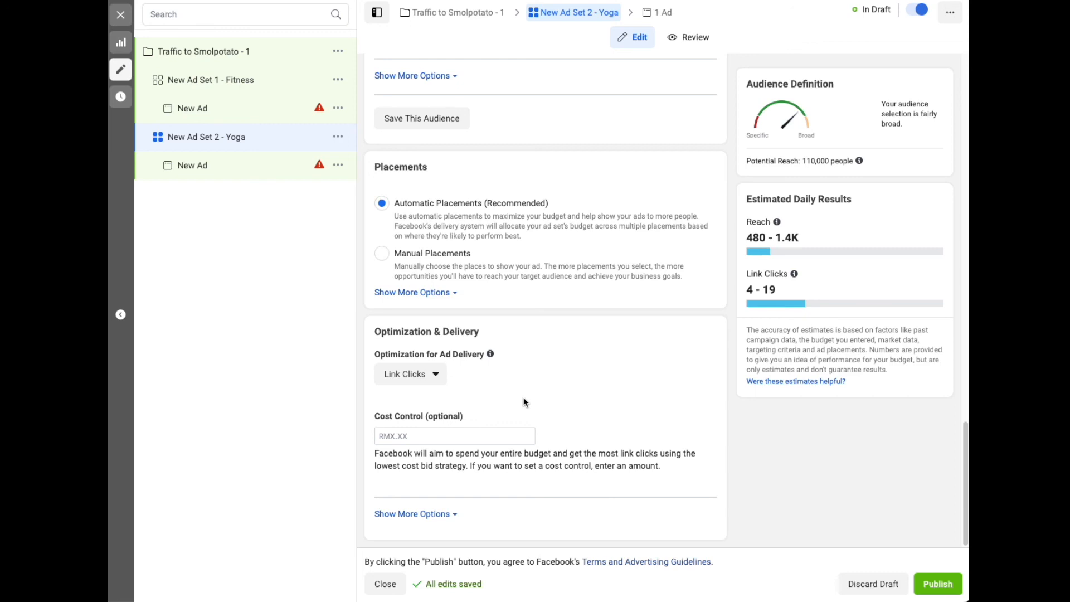
mouse_move(468, 415)
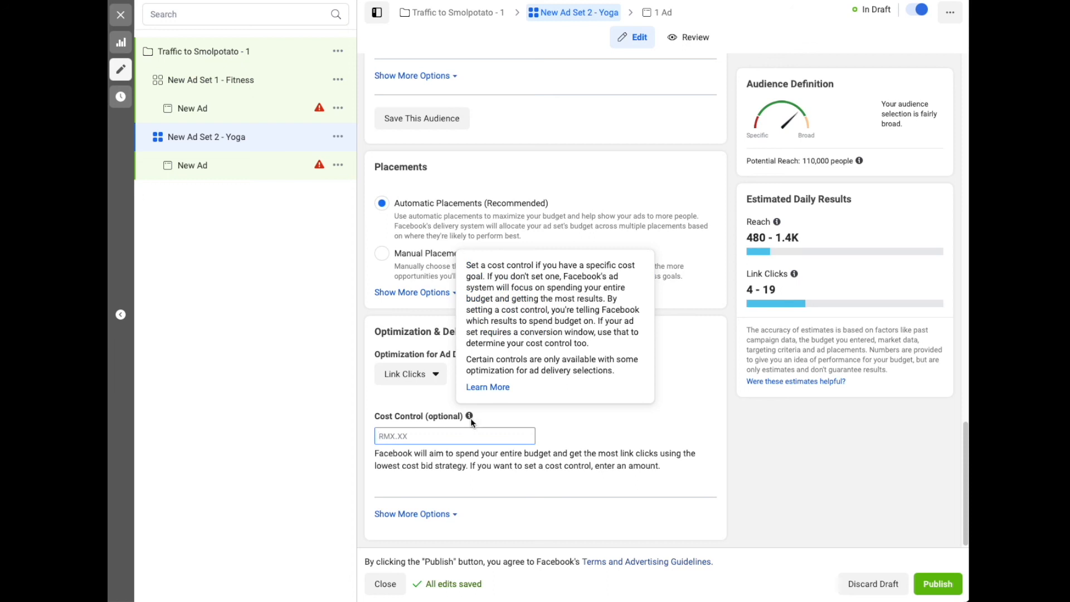
click(454, 513)
scroll(453, 500, down, 1)
click(428, 454)
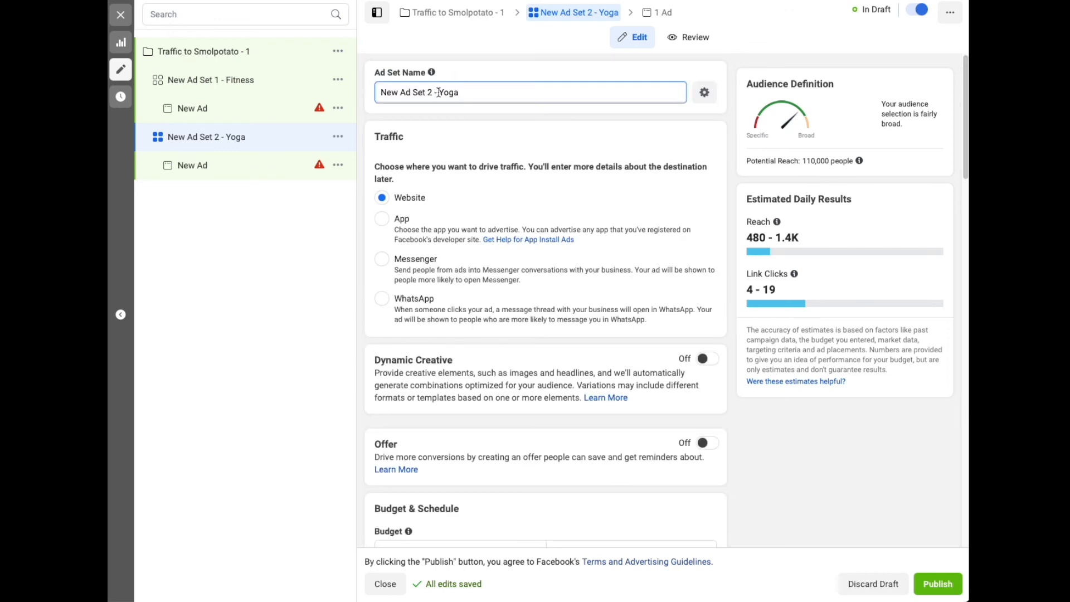
Rename the Yoga ad set as "Yoga - Petaling Jaya 3mile radius"
drag(439, 92, 380, 88)
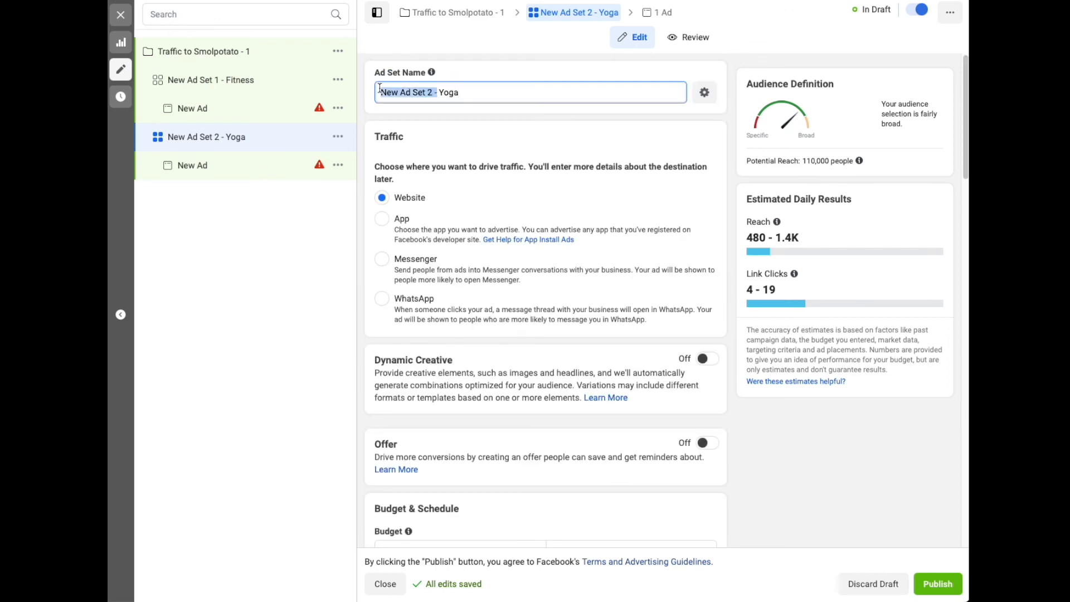
key(BackSpace)
click(448, 89)
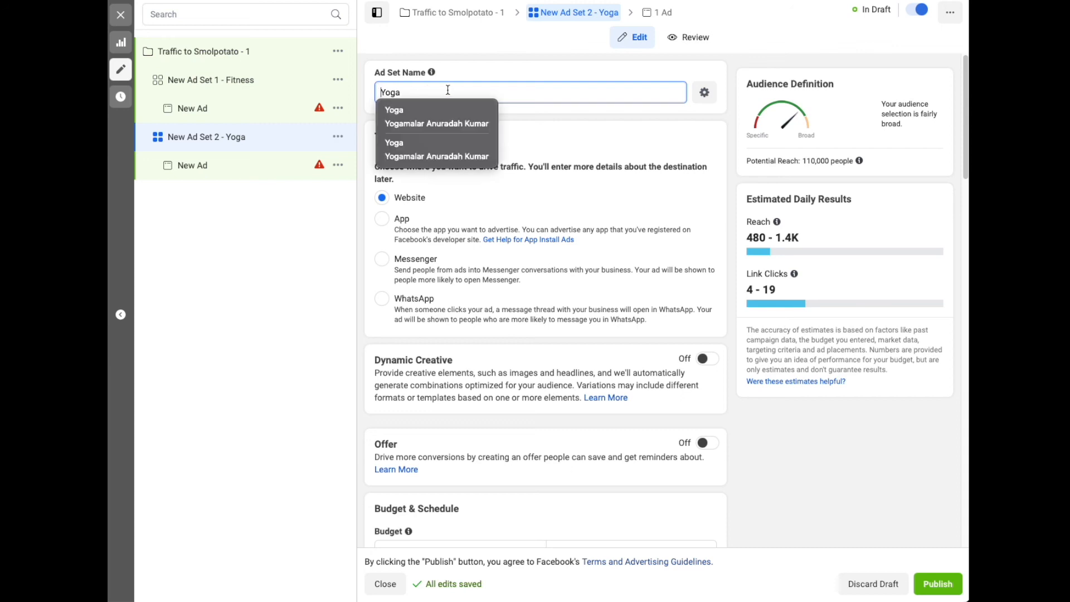
text(- Petaling Jaya)
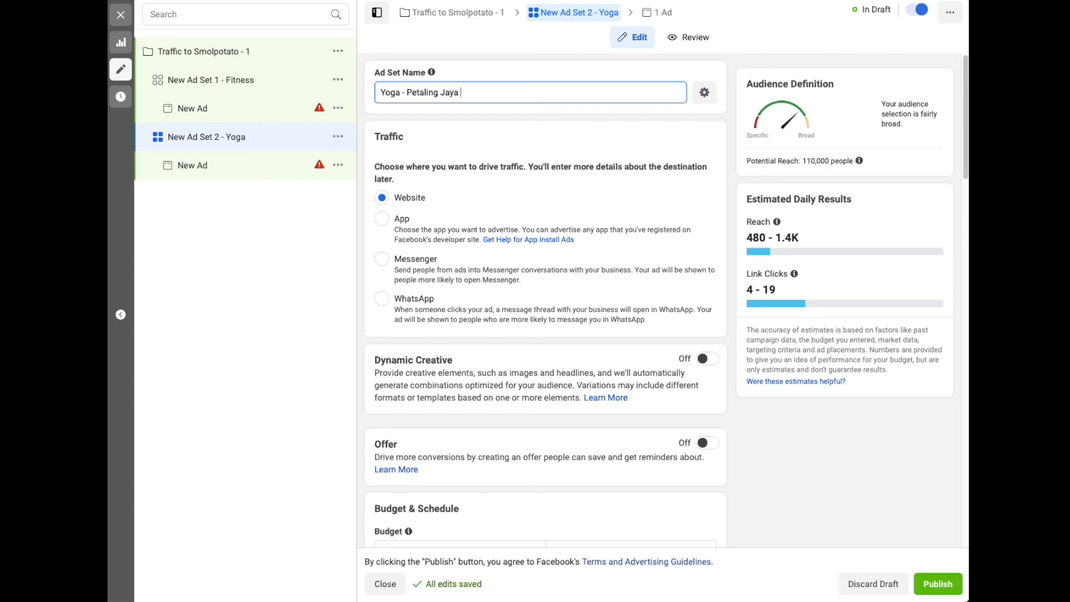
text( 3mile radius.)
key(BackSpace)
key(BackSpace)
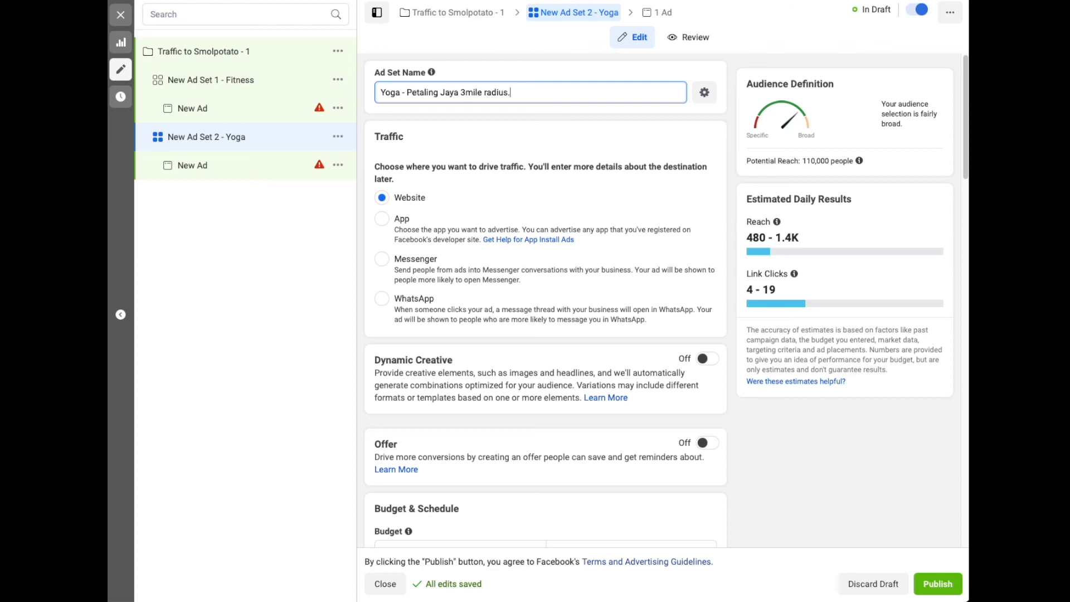